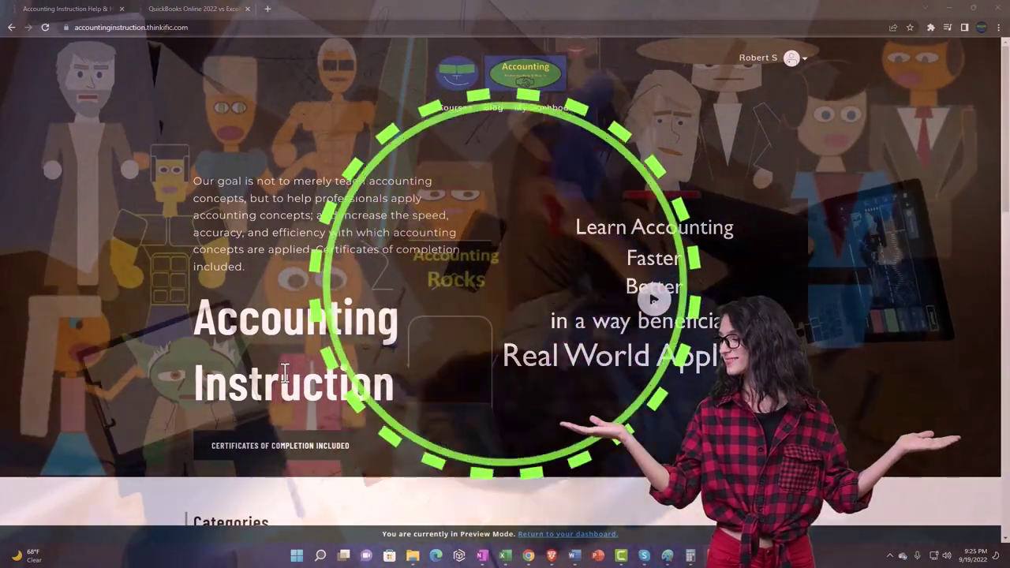
Step: Browse the course categories on the Accounting Instruction site and the OneNote - Getting Started 2022 section of the QuickBooks Online course
{"action": "scroll", "coordinate": [139, 439], "scroll_direction": "down", "scroll_amount": 4}
{"action": "scroll", "coordinate": [139, 440], "scroll_direction": "down", "scroll_amount": 3}
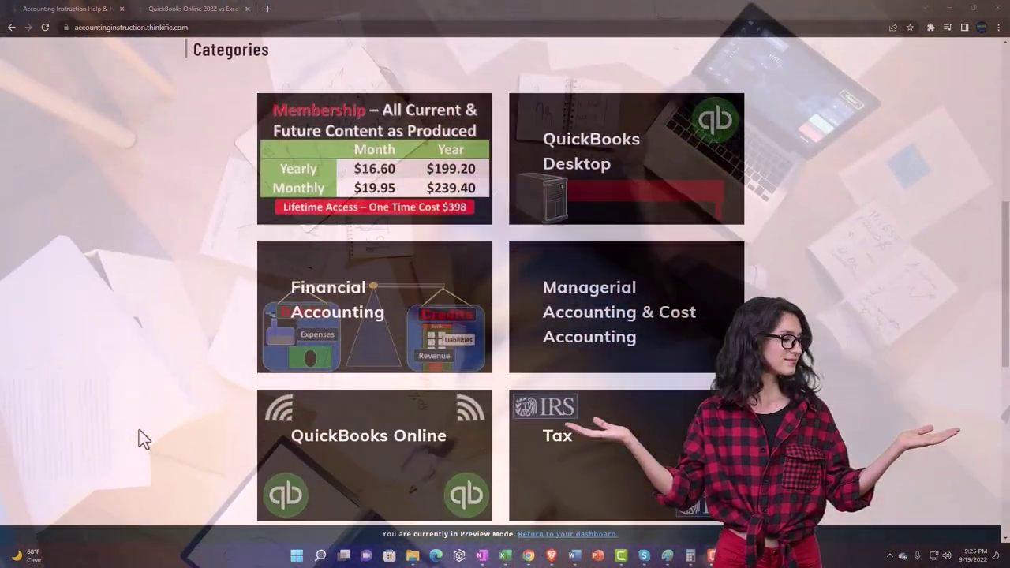
{"action": "scroll", "coordinate": [138, 430], "scroll_direction": "down", "scroll_amount": 5}
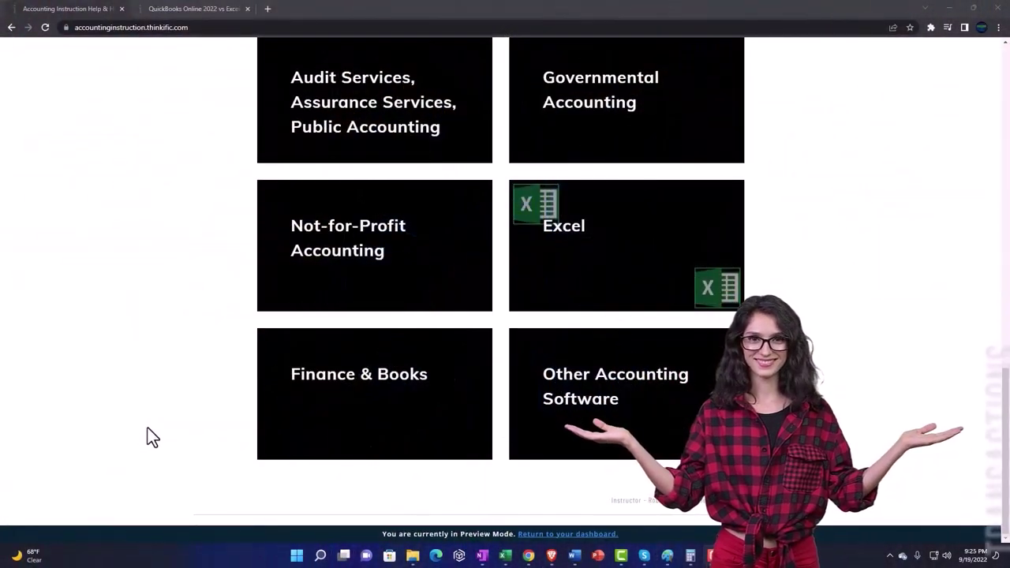
{"action": "left_click", "coordinate": [180, 8]}
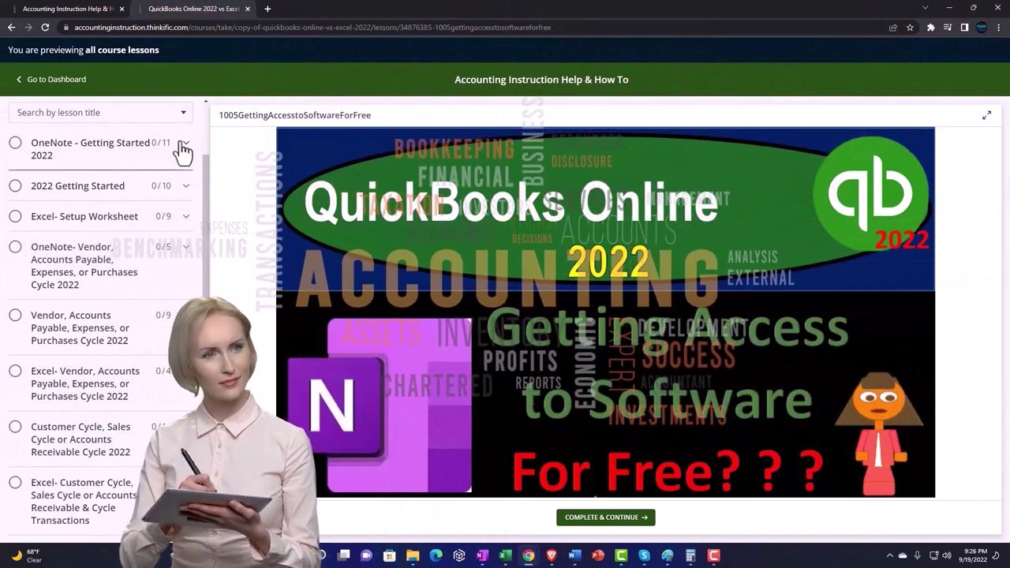
{"action": "left_click", "coordinate": [182, 147]}
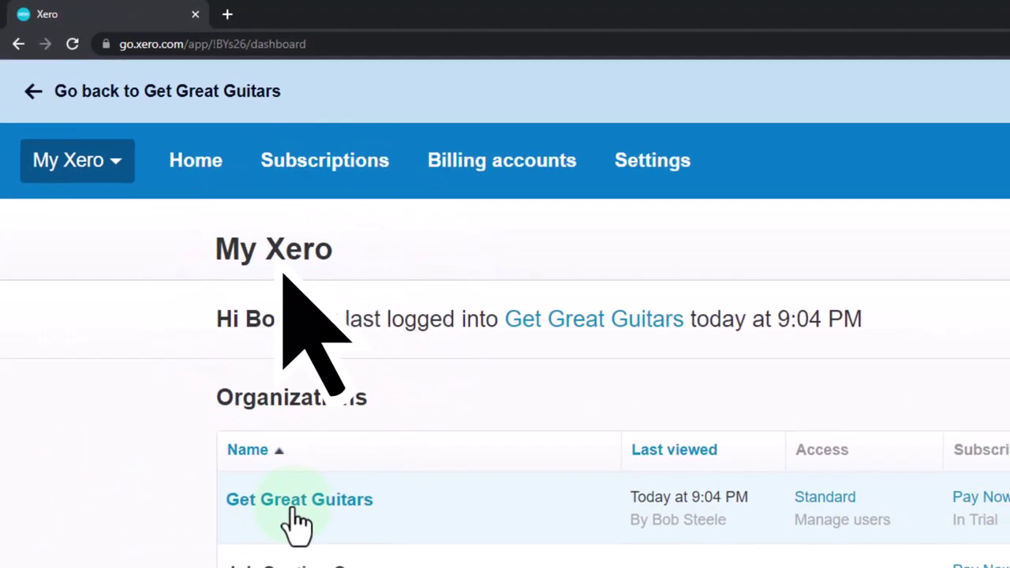
Step: Open the Get Great Guitars organization in Xero and duplicate its dashboard tab twice
{"action": "left_click", "coordinate": [296, 505]}
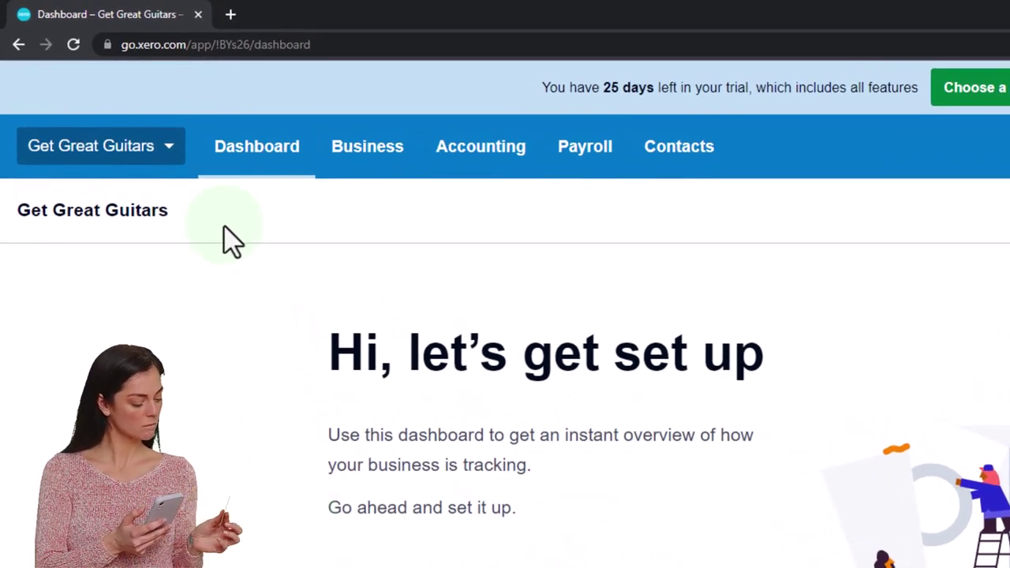
{"action": "right_click", "coordinate": [150, 23]}
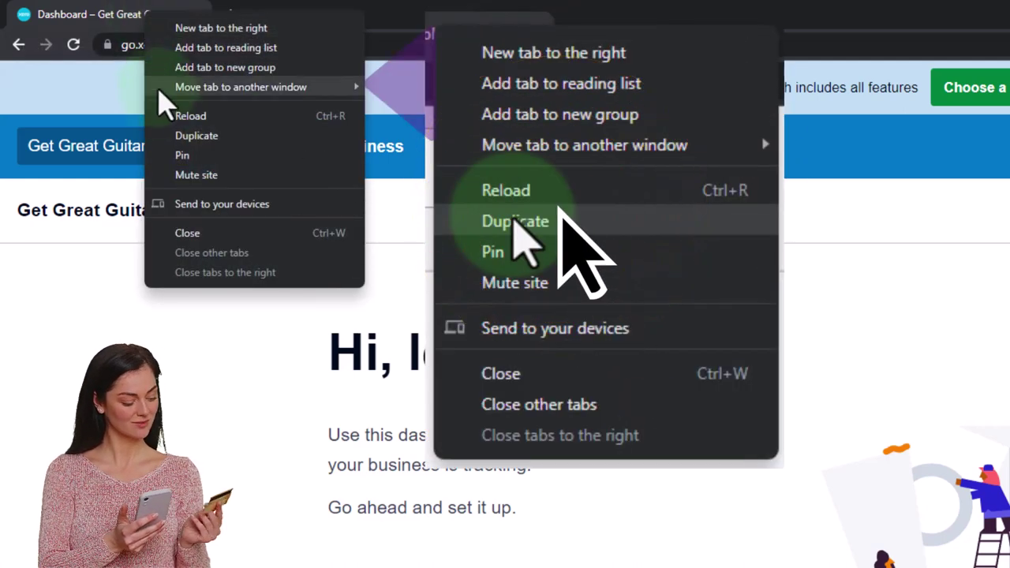
{"action": "left_click", "coordinate": [244, 136]}
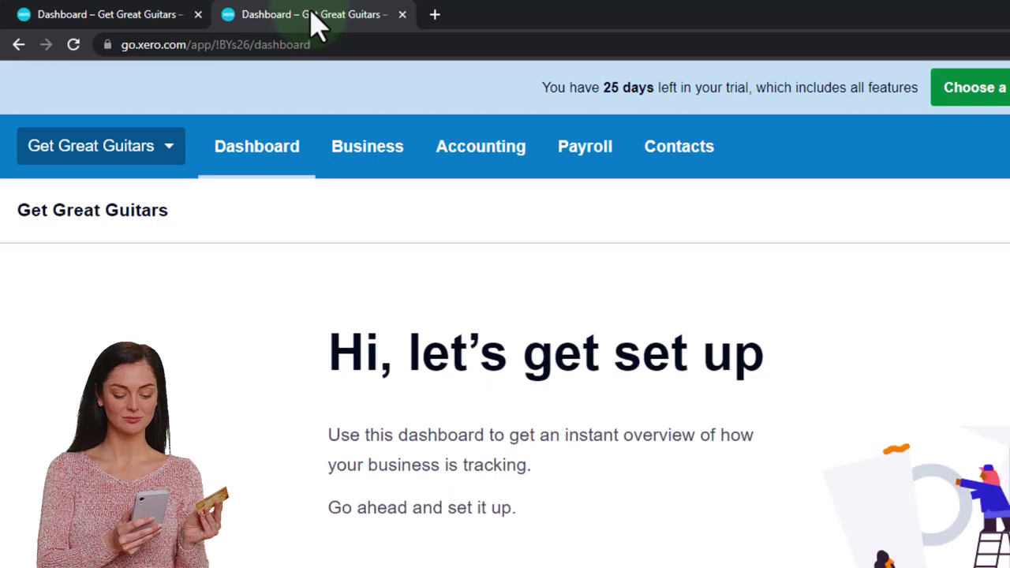
{"action": "right_click", "coordinate": [313, 20]}
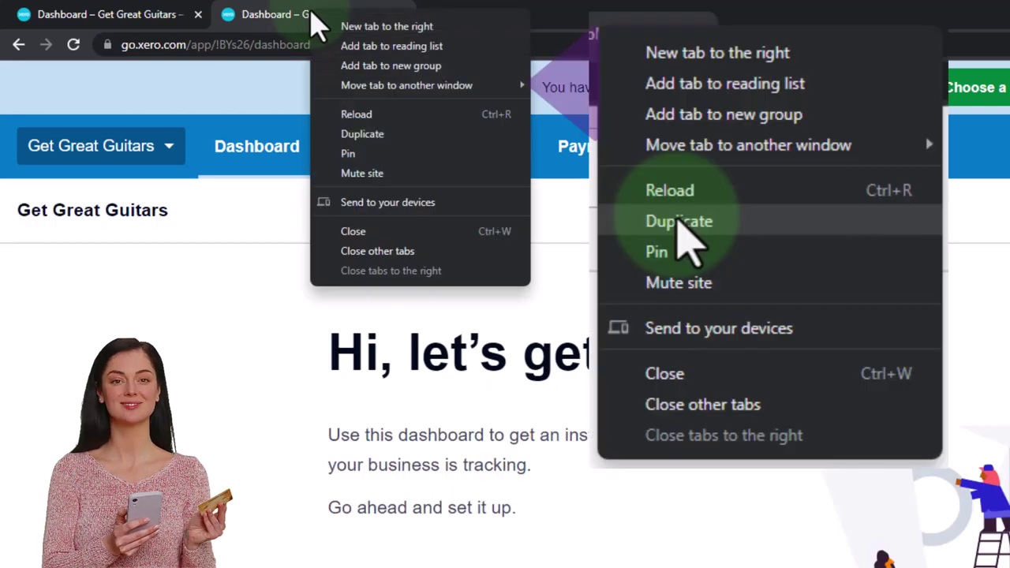
{"action": "left_click", "coordinate": [388, 134]}
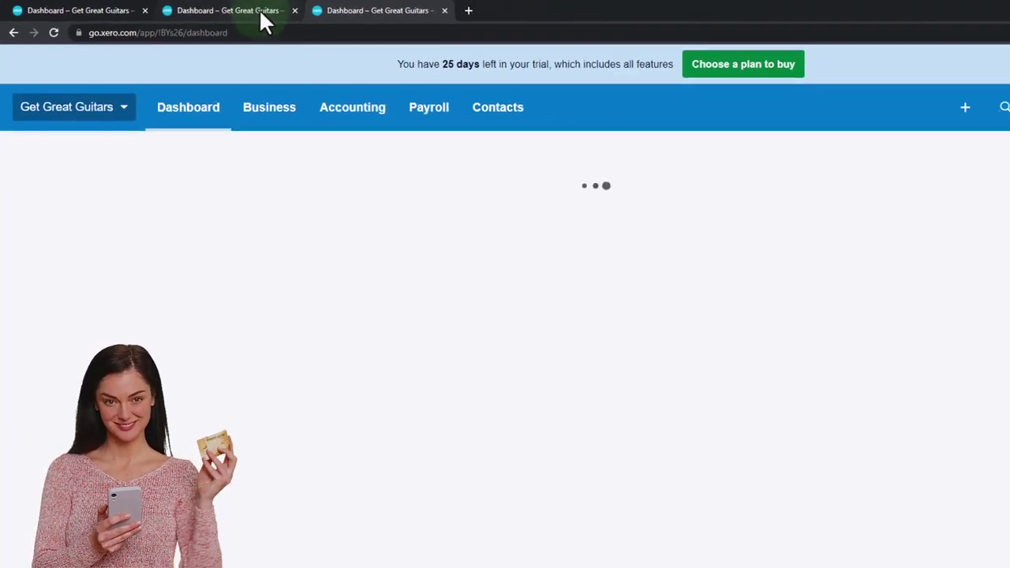
Step: Open the Balance Sheet in the second browser tab and the Income Statement (Profit and Loss) in the third
{"action": "left_click", "coordinate": [220, 14]}
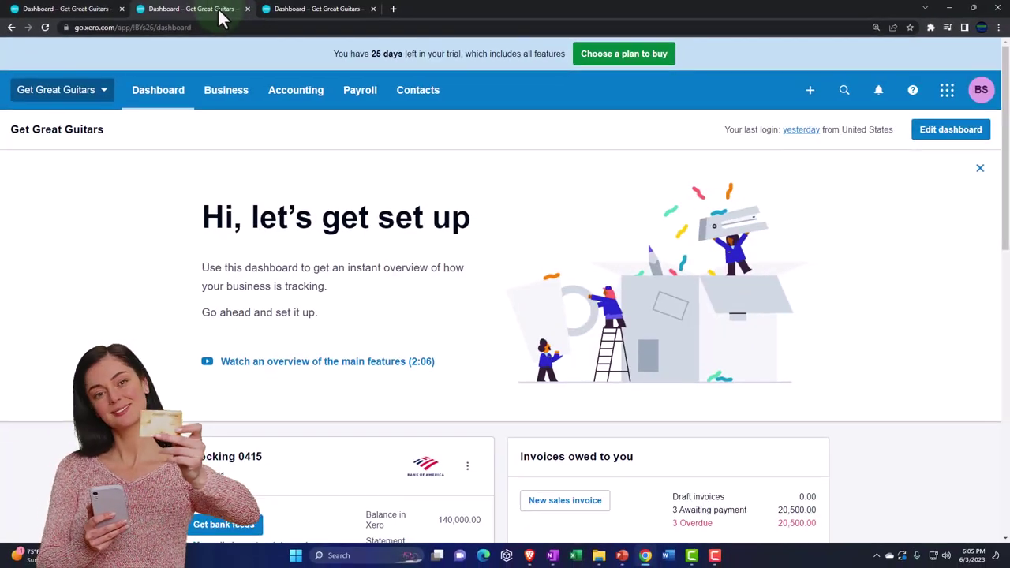
{"action": "left_click", "coordinate": [300, 93]}
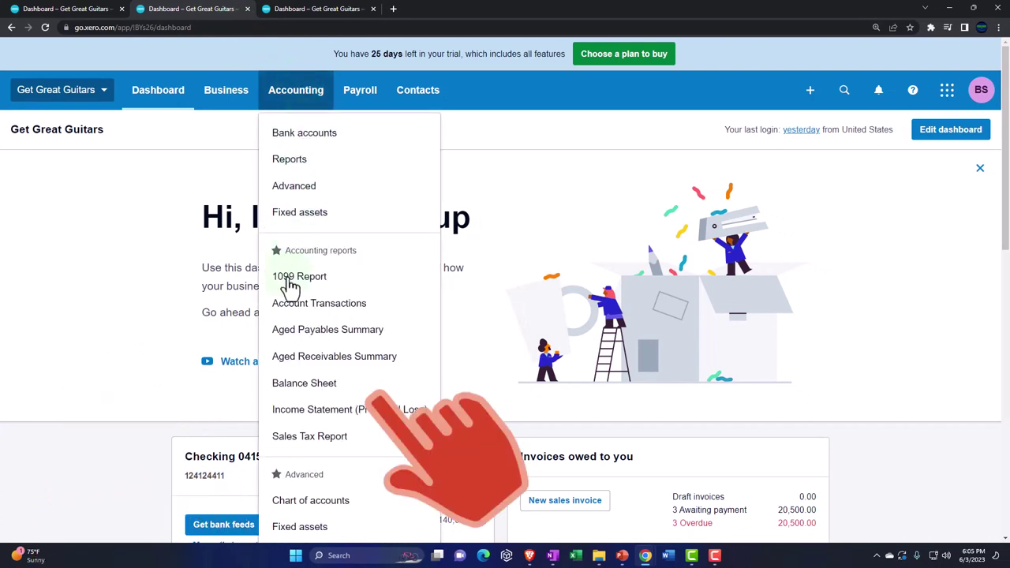
{"action": "left_click", "coordinate": [287, 384]}
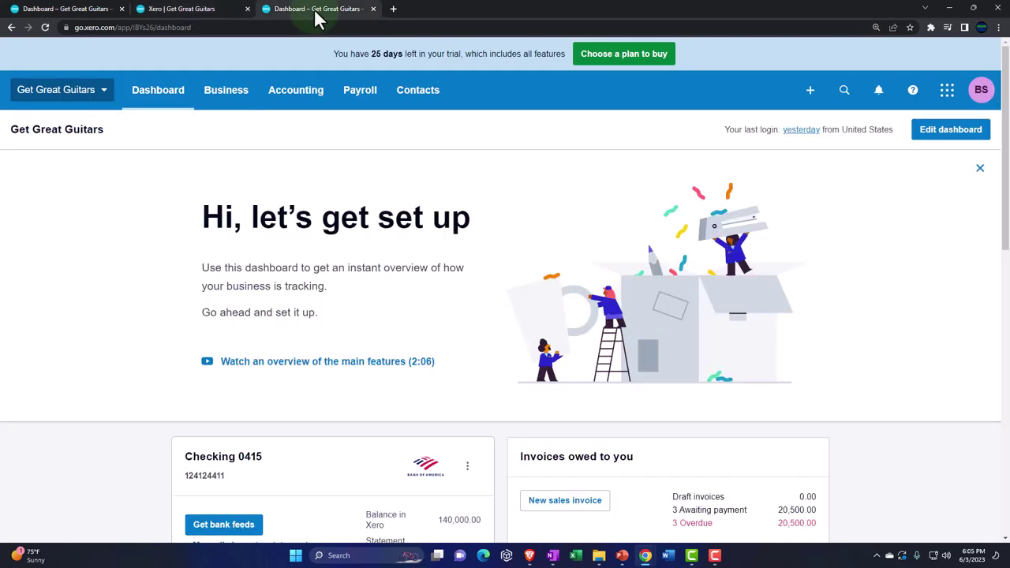
{"action": "left_click", "coordinate": [295, 95]}
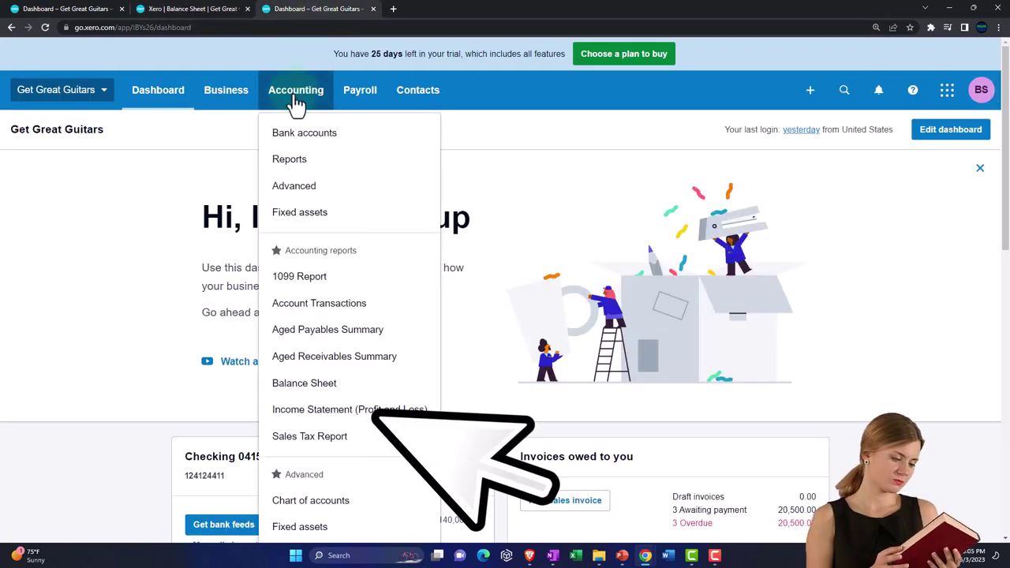
{"action": "left_click", "coordinate": [340, 410]}
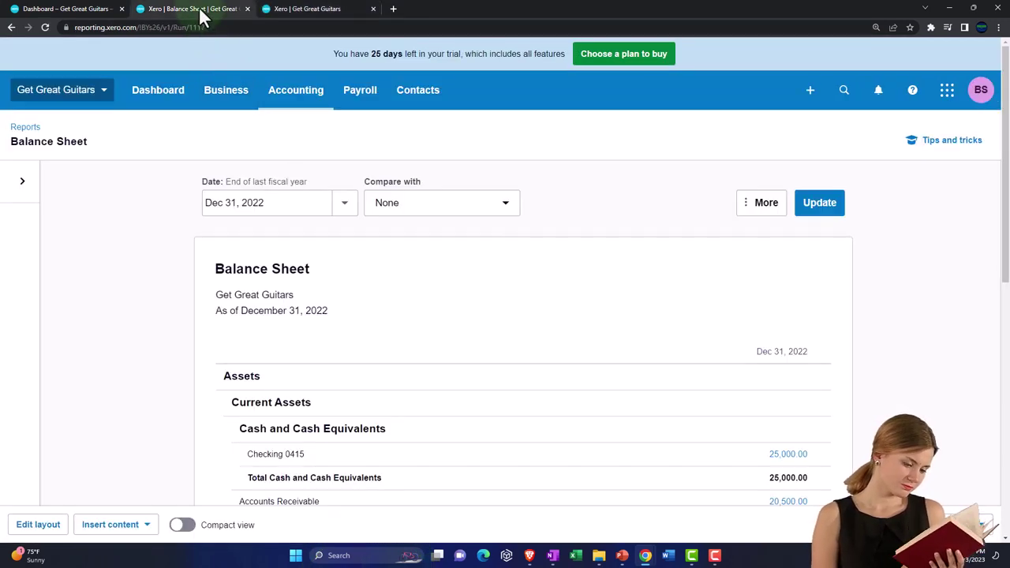
Step: Set the Balance Sheet to a custom date of Dec 31, 2023 and refresh the report
{"action": "left_click", "coordinate": [344, 205]}
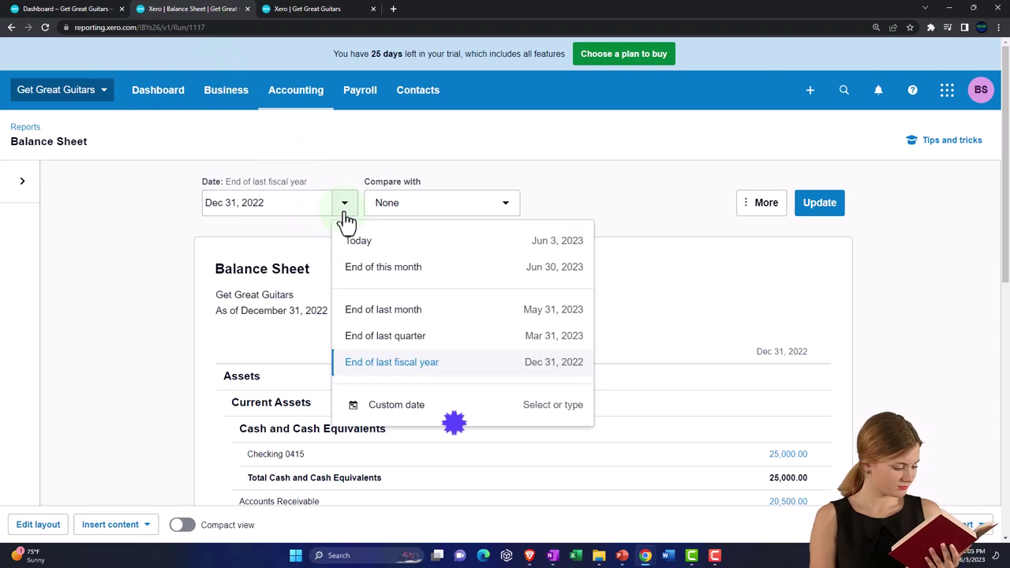
{"action": "left_click", "coordinate": [396, 404]}
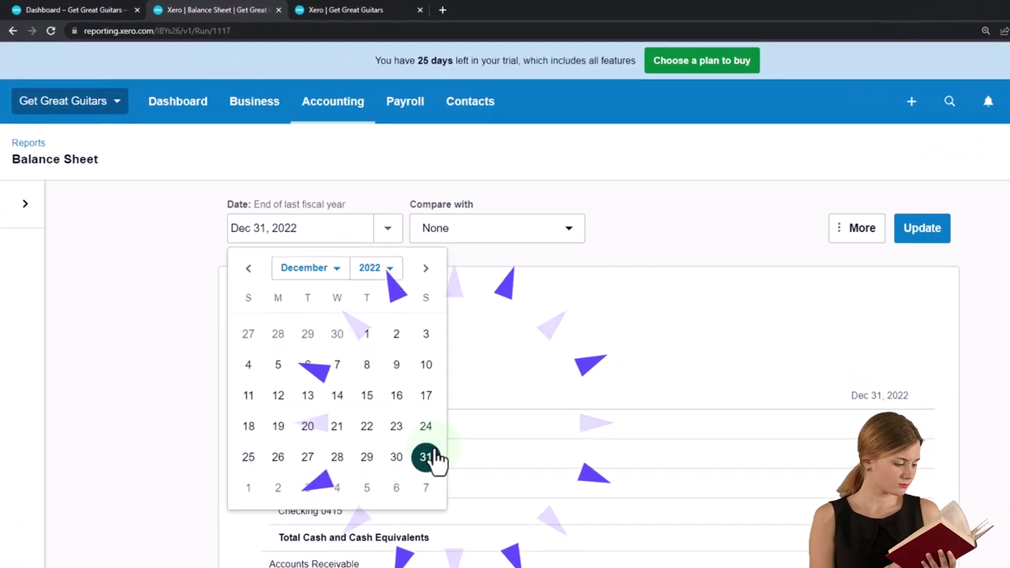
{"action": "left_click", "coordinate": [409, 282]}
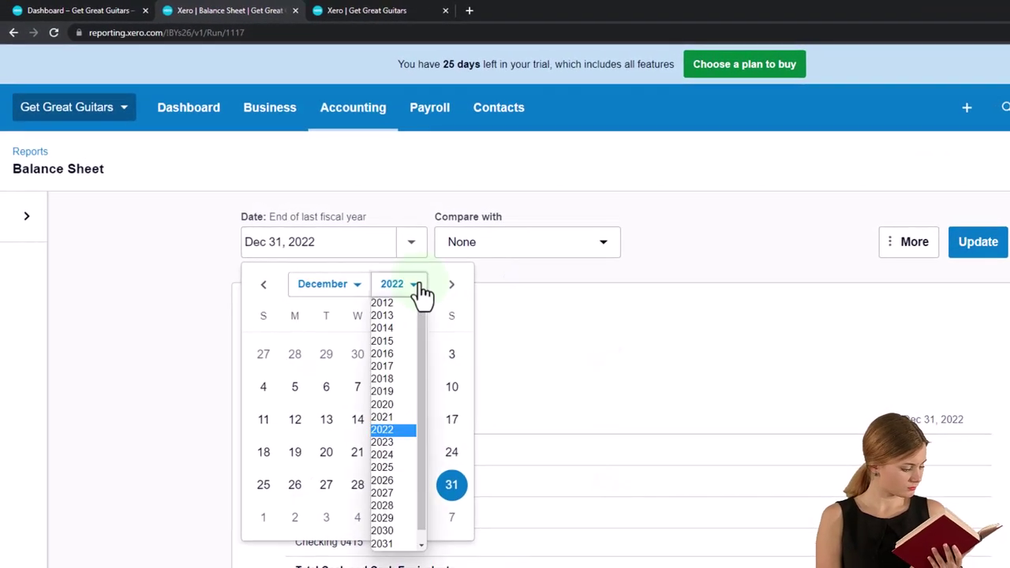
{"action": "left_click", "coordinate": [386, 444]}
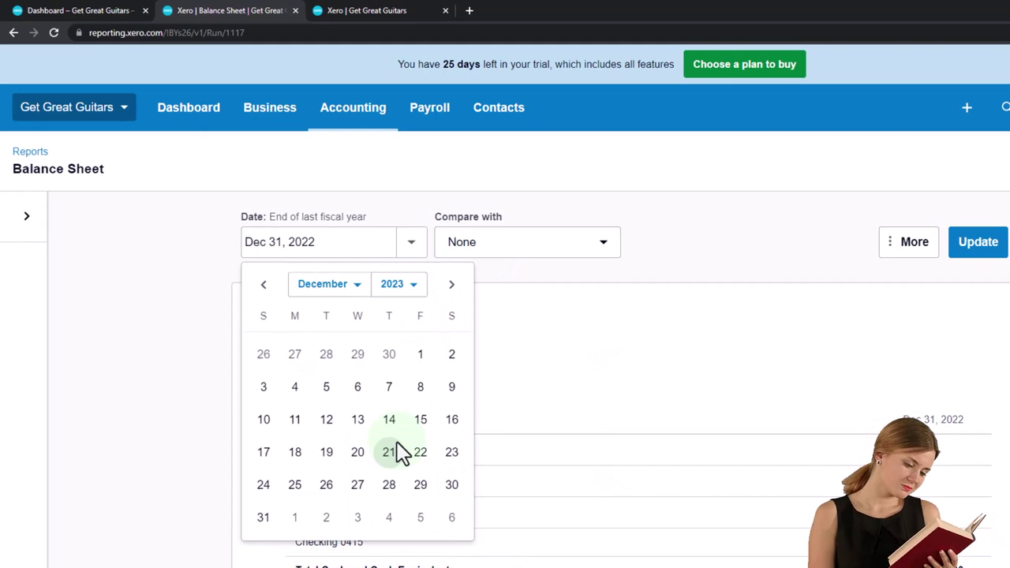
{"action": "left_click", "coordinate": [265, 515]}
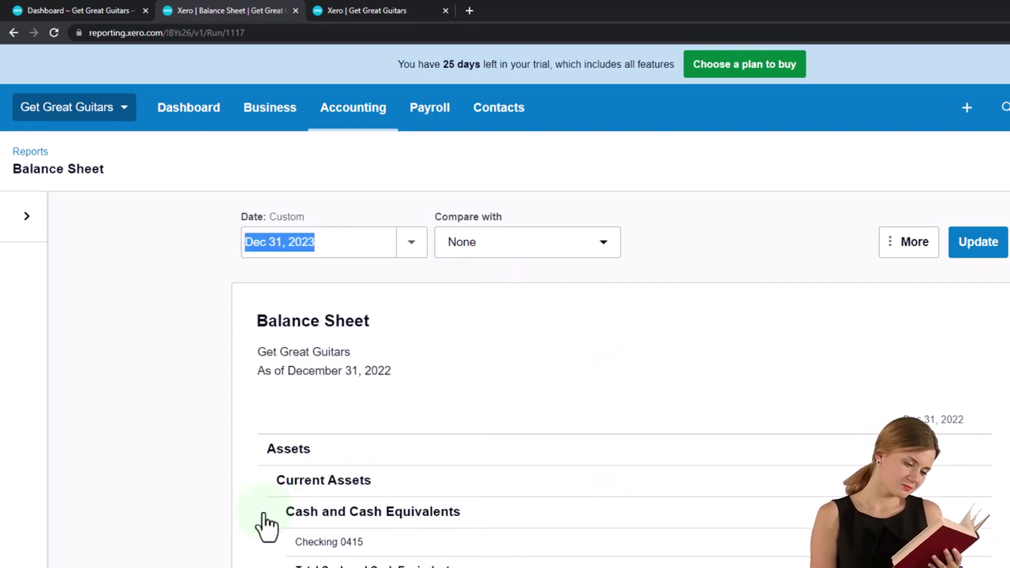
{"action": "left_click", "coordinate": [977, 260]}
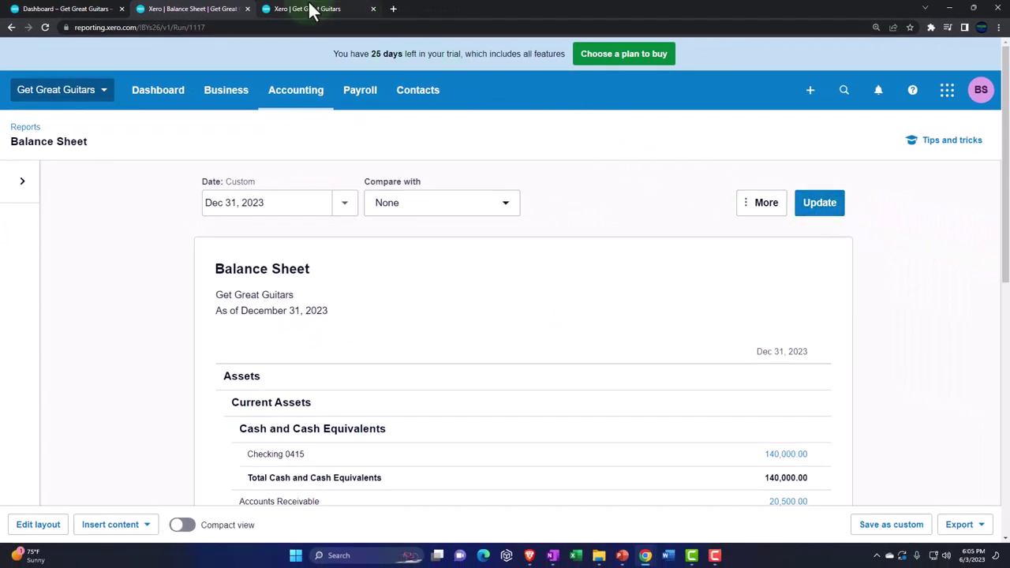
Step: View the Income Statement, and review the assets, liabilities and equity sections of the Balance Sheet
{"action": "left_click", "coordinate": [312, 10]}
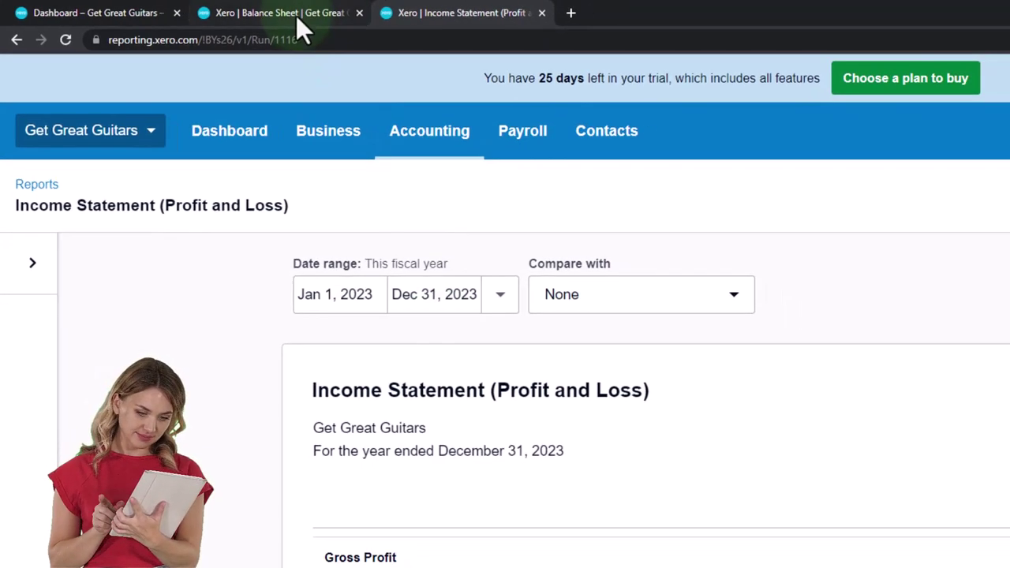
{"action": "left_click", "coordinate": [318, 15]}
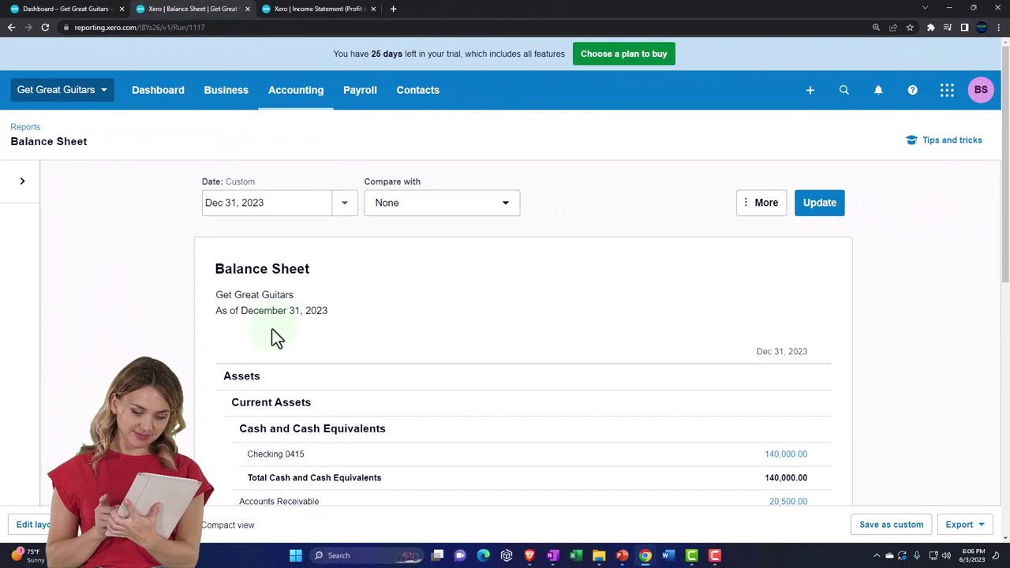
{"action": "scroll", "coordinate": [272, 332], "scroll_direction": "down", "scroll_amount": 2}
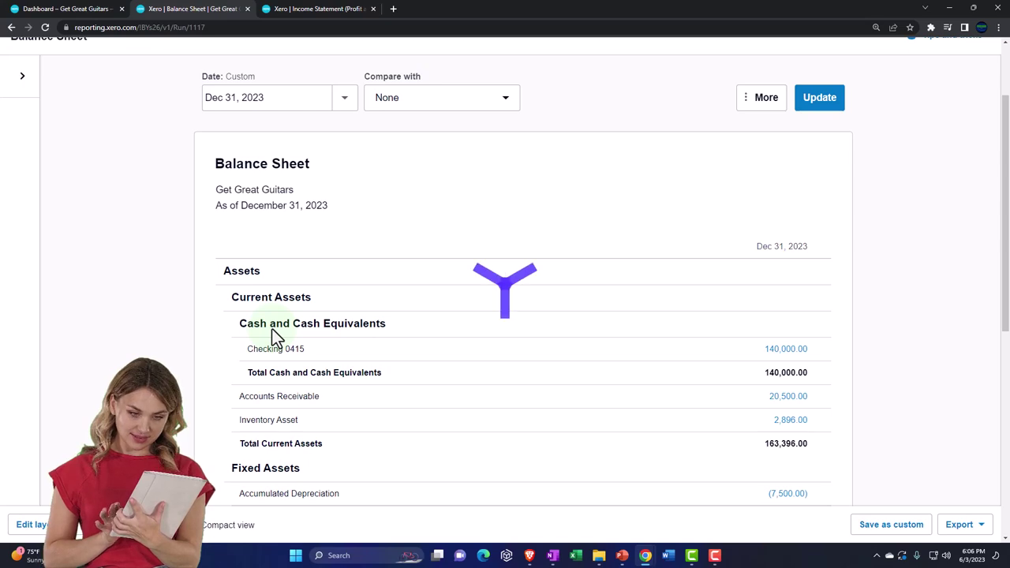
{"action": "scroll", "coordinate": [272, 329], "scroll_direction": "down", "scroll_amount": 1}
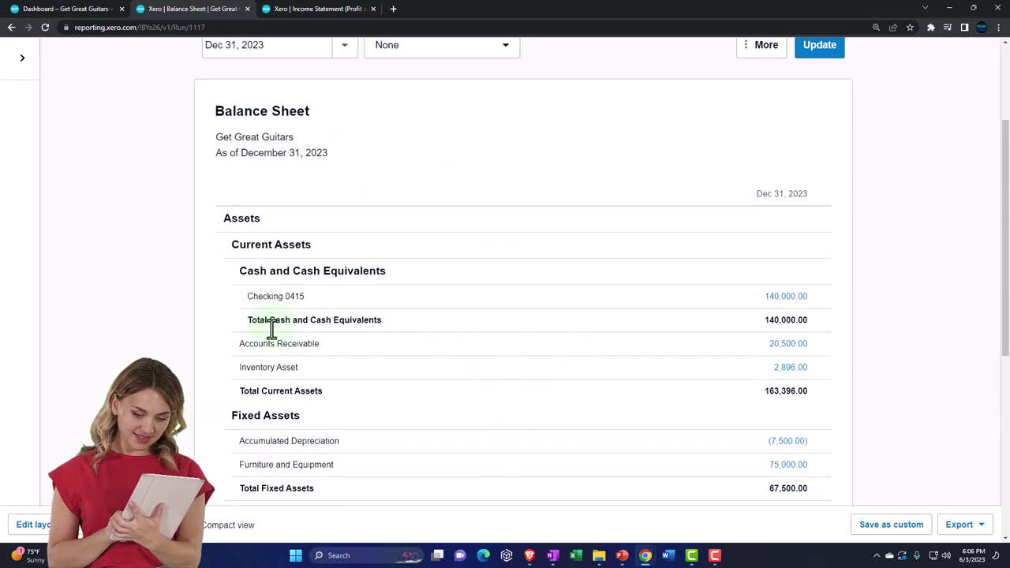
{"action": "scroll", "coordinate": [272, 329], "scroll_direction": "down", "scroll_amount": 1}
{"action": "key", "text": "ctrl+plus"}
{"action": "key", "text": "ctrl+plus"}
{"action": "key", "text": "ctrl+plus"}
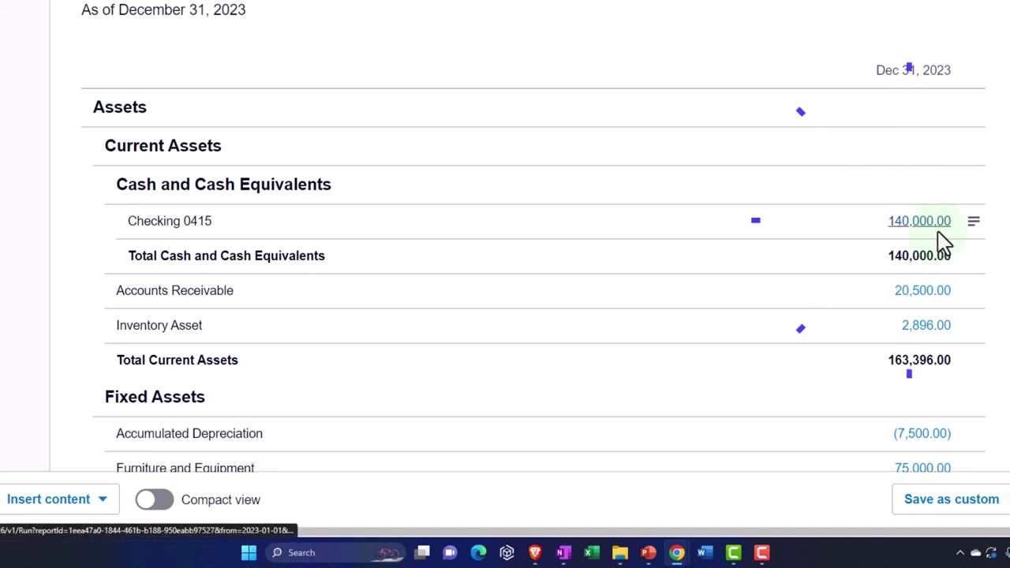
{"action": "scroll", "coordinate": [943, 243], "scroll_direction": "down", "scroll_amount": 3}
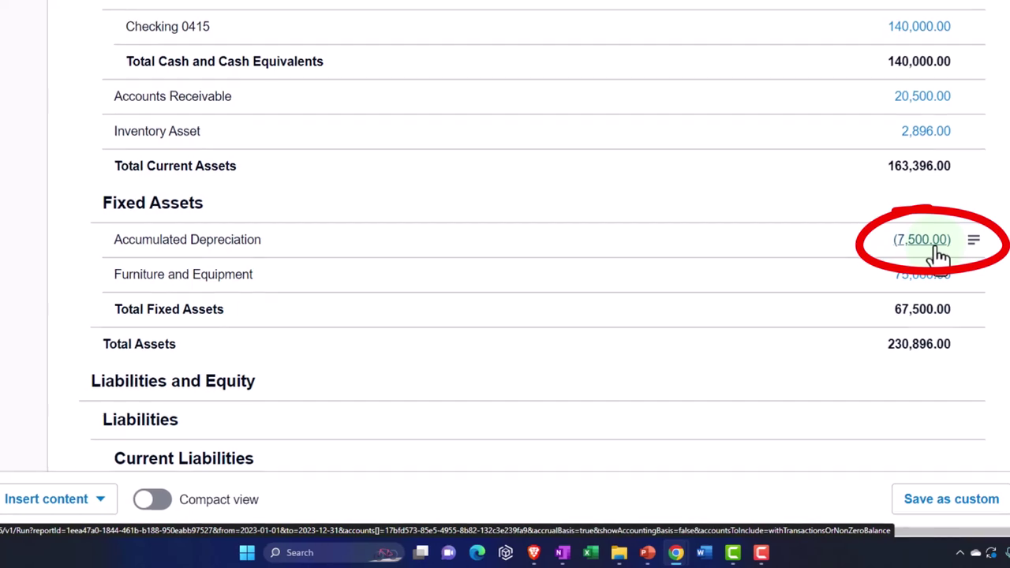
{"action": "scroll", "coordinate": [939, 252], "scroll_direction": "down", "scroll_amount": 4}
{"action": "scroll", "coordinate": [935, 243], "scroll_direction": "down", "scroll_amount": 2}
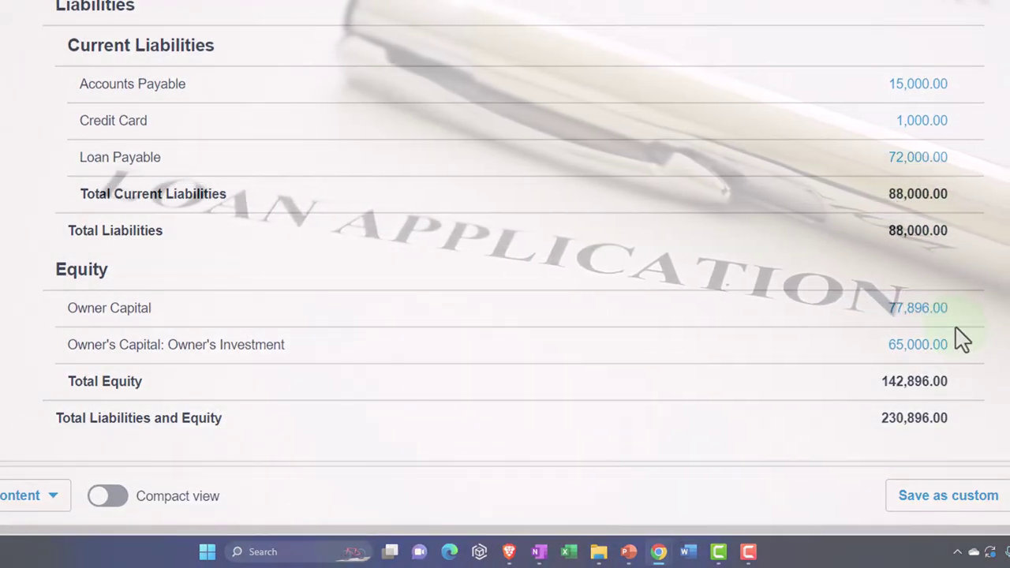
{"action": "scroll", "coordinate": [961, 339], "scroll_direction": "up", "scroll_amount": 7}
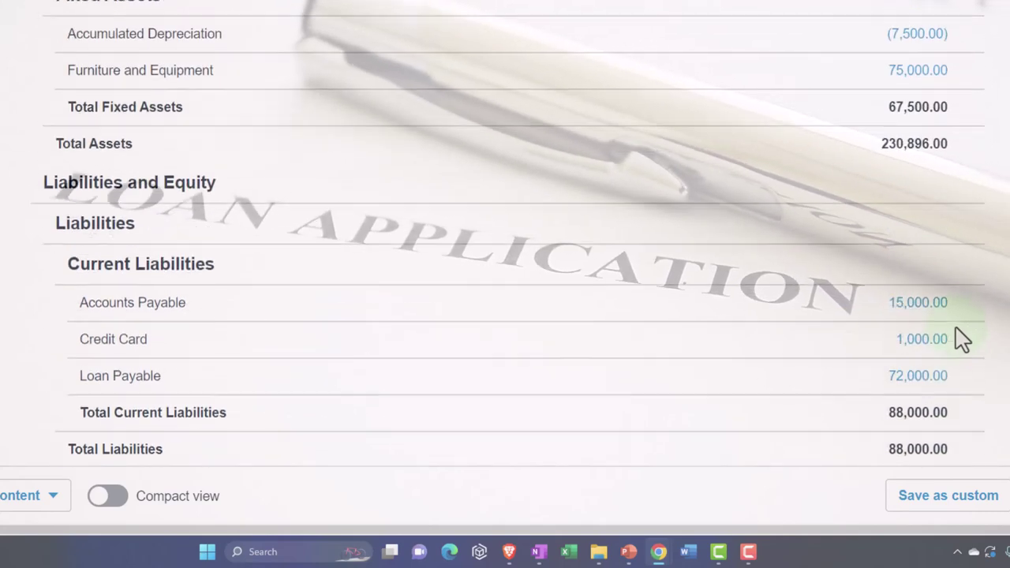
{"action": "scroll", "coordinate": [961, 339], "scroll_direction": "up", "scroll_amount": 1}
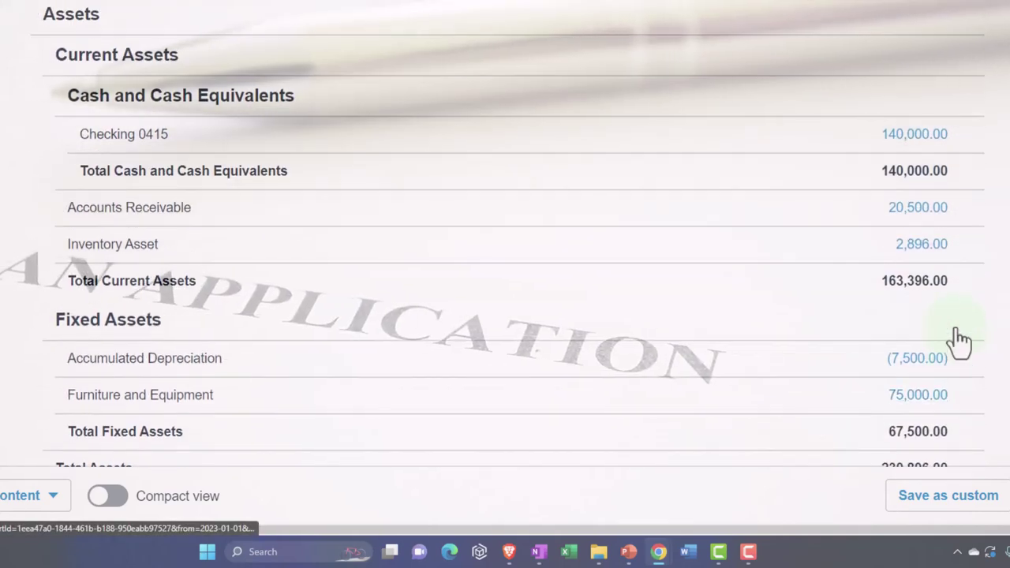
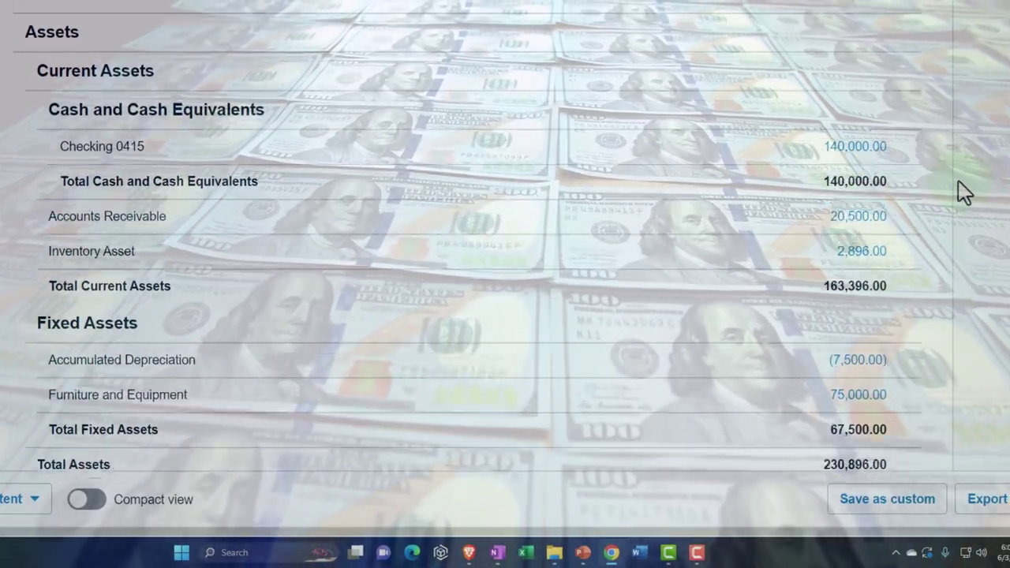
Step: Examine the Balance Sheet's current liabilities and owner equity lines down to total liabilities and equity
{"action": "scroll", "coordinate": [971, 189], "scroll_direction": "down", "scroll_amount": 5}
{"action": "scroll", "coordinate": [965, 192], "scroll_direction": "down", "scroll_amount": 1}
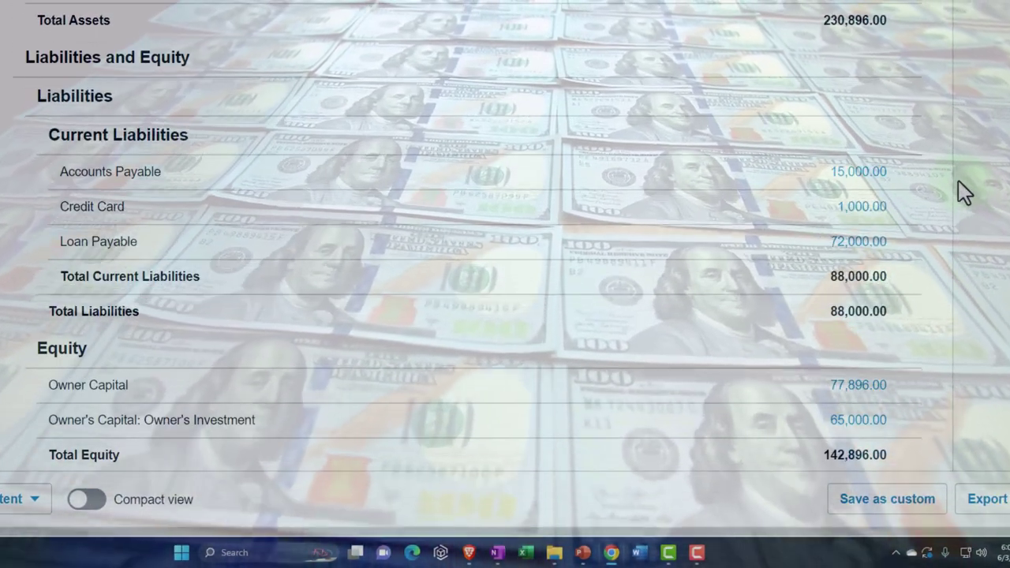
{"action": "scroll", "coordinate": [964, 192], "scroll_direction": "down", "scroll_amount": 1}
{"action": "mouse_move", "coordinate": [915, 325]}
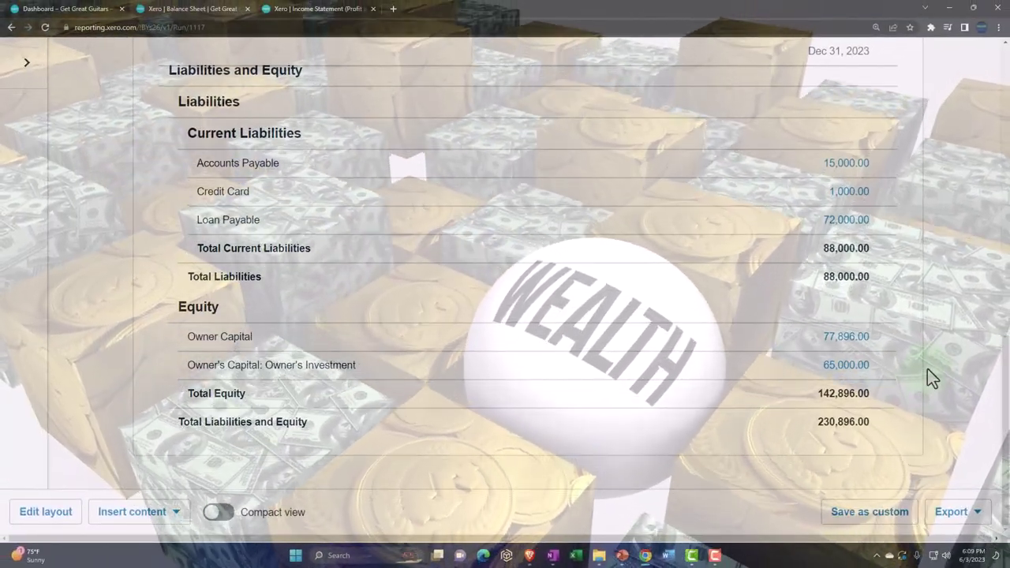
{"action": "scroll", "coordinate": [927, 369], "scroll_direction": "up", "scroll_amount": 6}
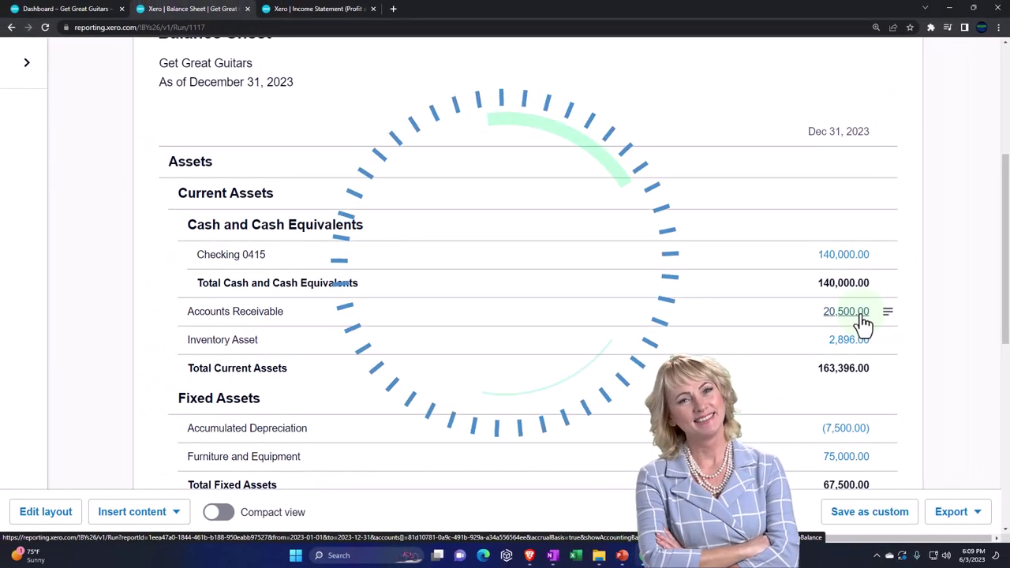
Step: Look over the kinds of new records that can be created, from Invoice and Bill to Spend money and Transfer money
{"action": "scroll", "coordinate": [863, 325], "scroll_direction": "up", "scroll_amount": 3}
{"action": "scroll", "coordinate": [885, 158], "scroll_direction": "up", "scroll_amount": 1}
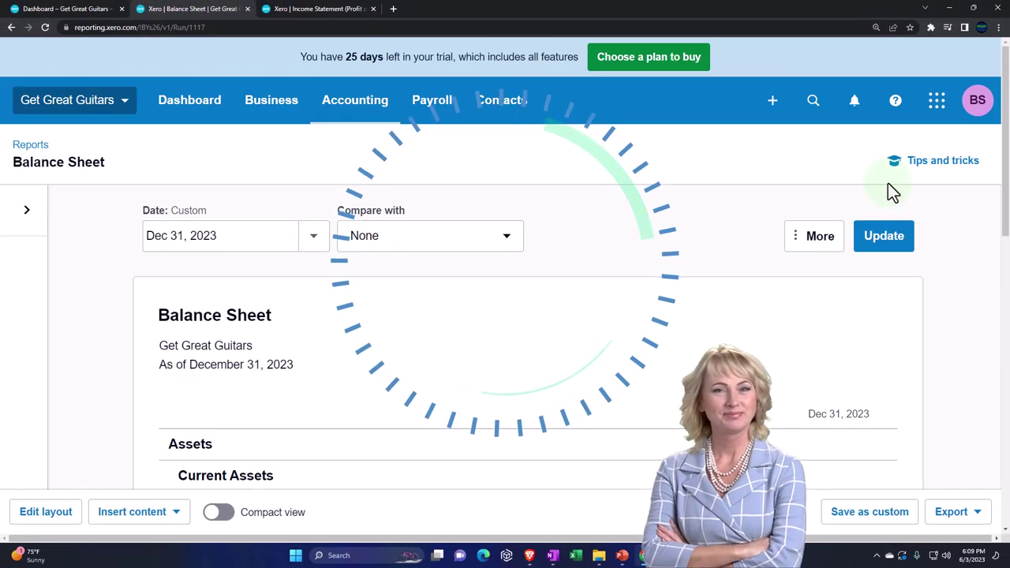
{"action": "left_click", "coordinate": [771, 110]}
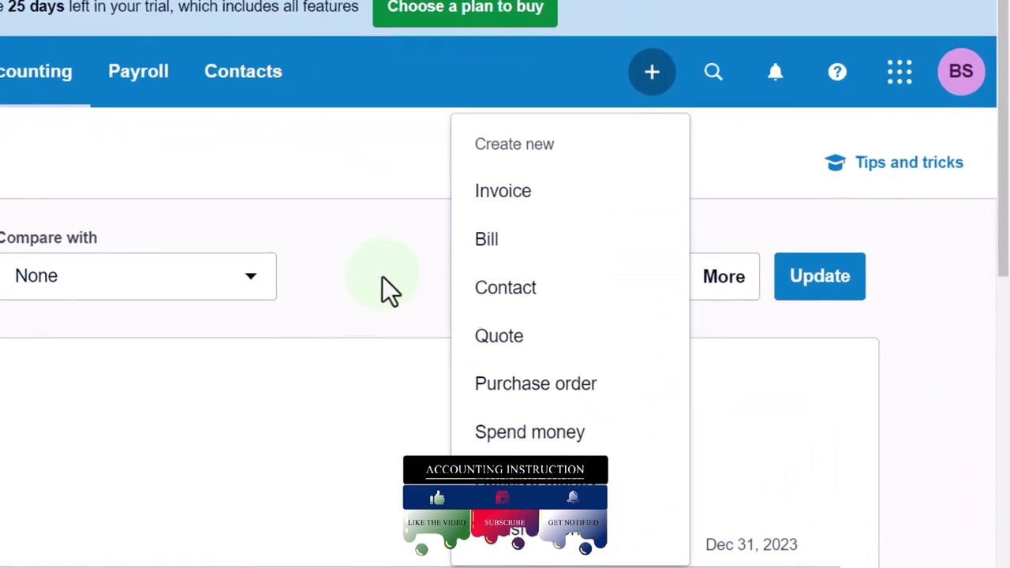
{"action": "left_click", "coordinate": [383, 278]}
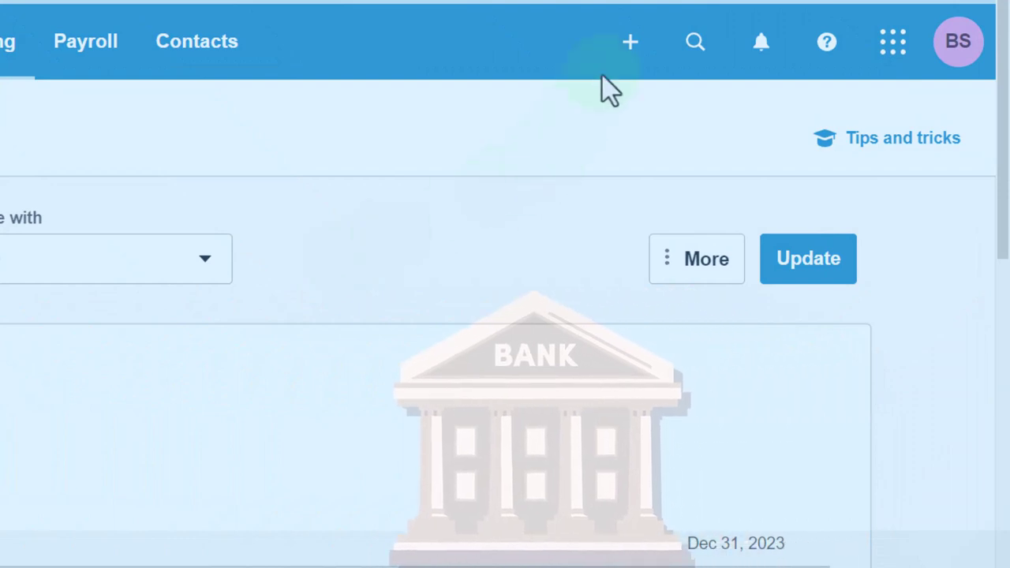
{"action": "left_click", "coordinate": [625, 49]}
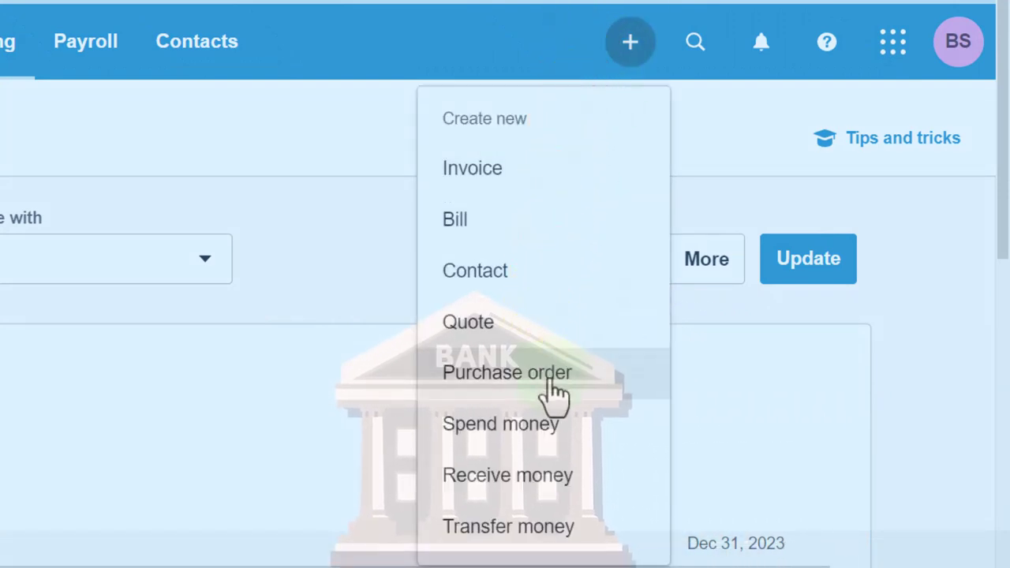
{"action": "left_click", "coordinate": [359, 292]}
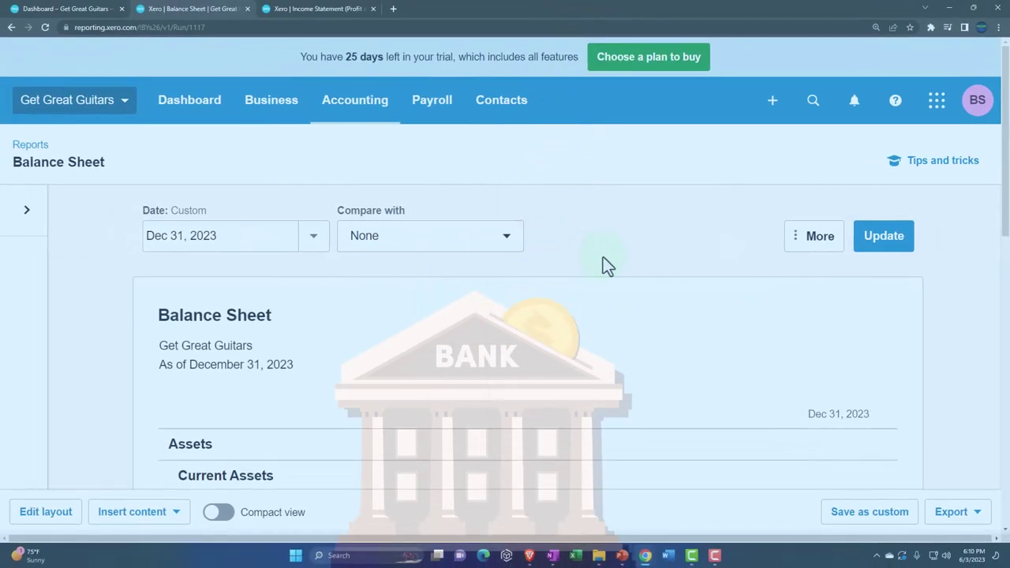
Step: Return to the dashboard tab, go to the bank accounts, and open the account transactions of the Bank of America checking account
{"action": "left_click", "coordinate": [93, 10]}
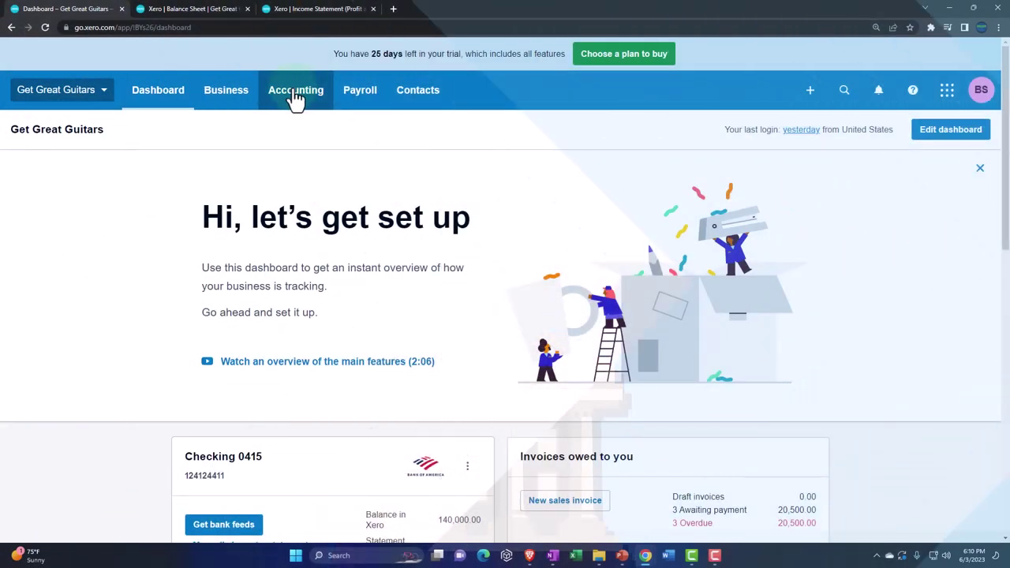
{"action": "left_click", "coordinate": [296, 93]}
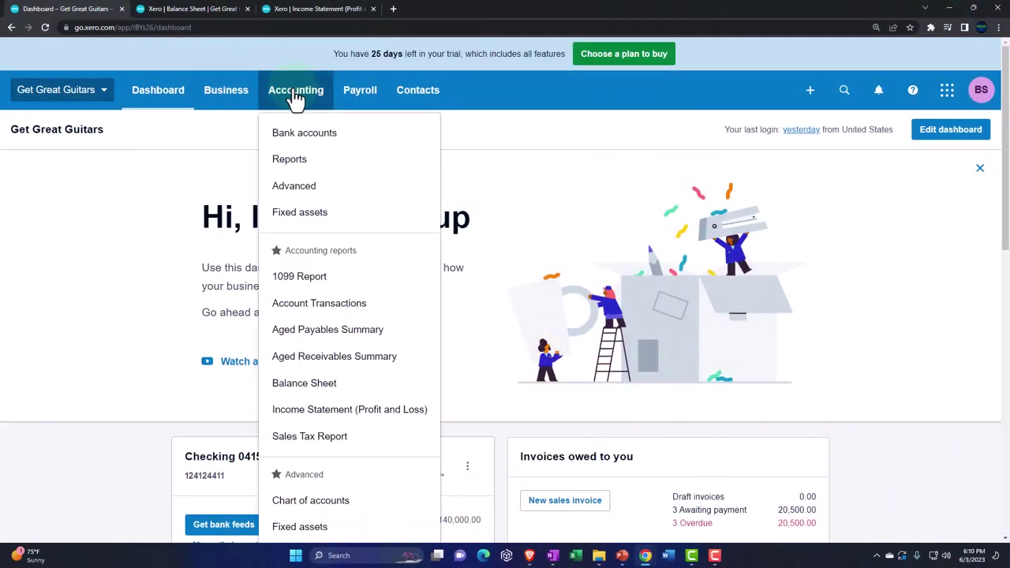
{"action": "left_click", "coordinate": [303, 142]}
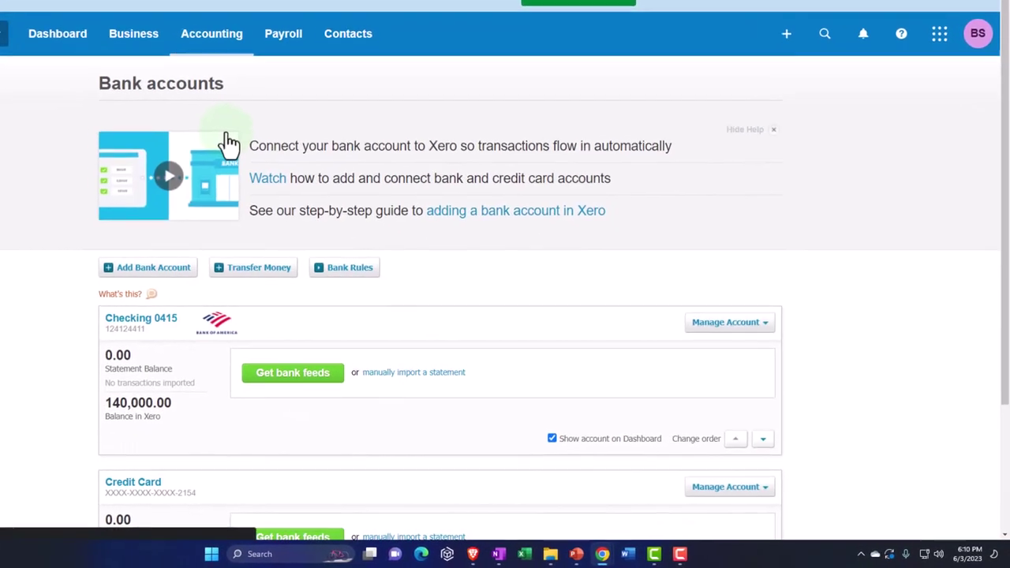
{"action": "scroll", "coordinate": [45, 236], "scroll_direction": "down", "scroll_amount": 2}
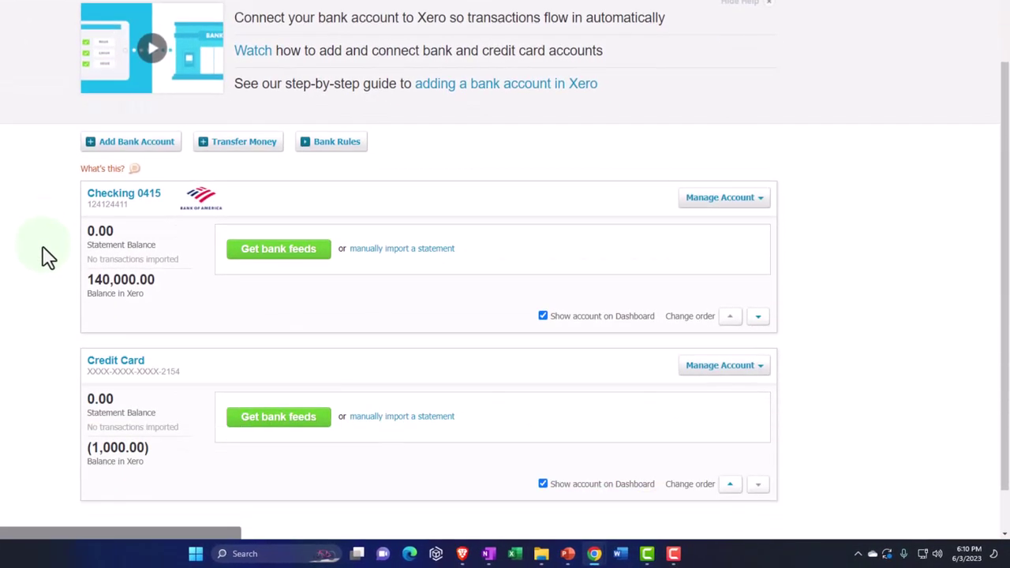
{"action": "left_click", "coordinate": [746, 209]}
{"action": "left_click", "coordinate": [446, 249]}
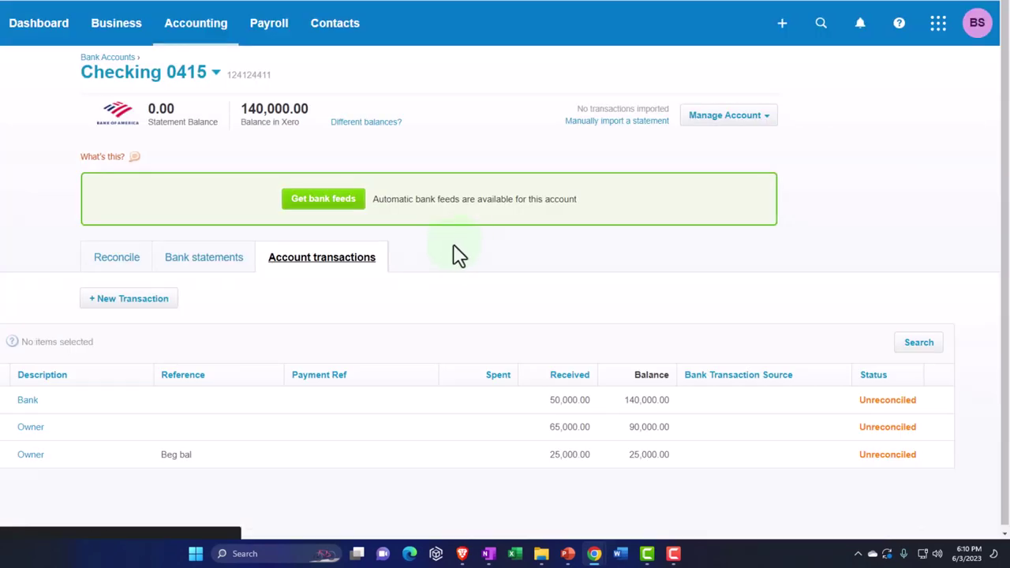
Step: Start a new Spend Money transaction in the checking account and add Vanguard as a new contact for the payee
{"action": "left_click", "coordinate": [124, 299]}
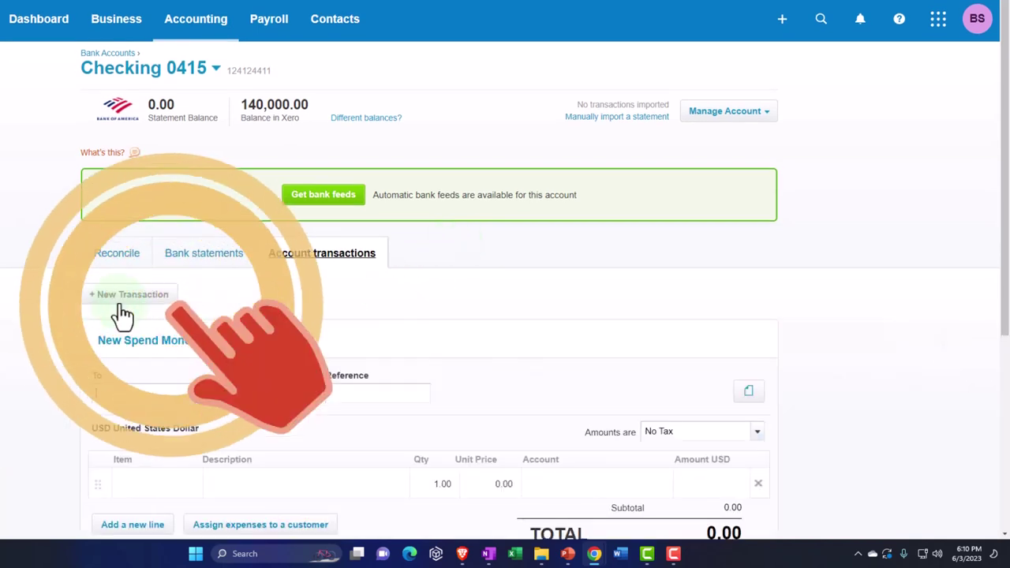
{"action": "scroll", "coordinate": [120, 314], "scroll_direction": "down", "scroll_amount": 2}
{"action": "key", "text": "ctrl+plus"}
{"action": "key", "text": "ctrl+plus"}
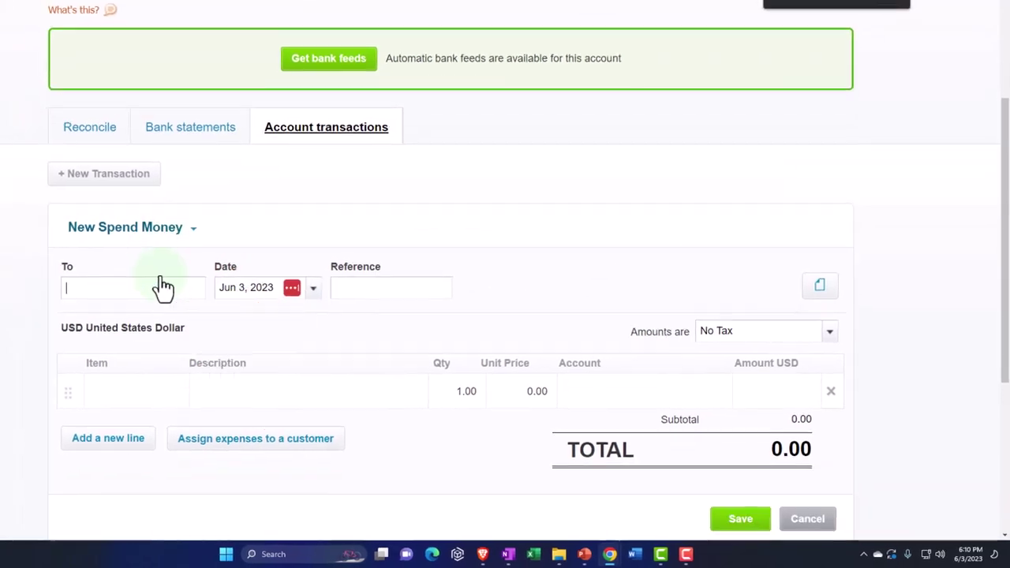
{"action": "scroll", "coordinate": [134, 247], "scroll_direction": "down", "scroll_amount": 1}
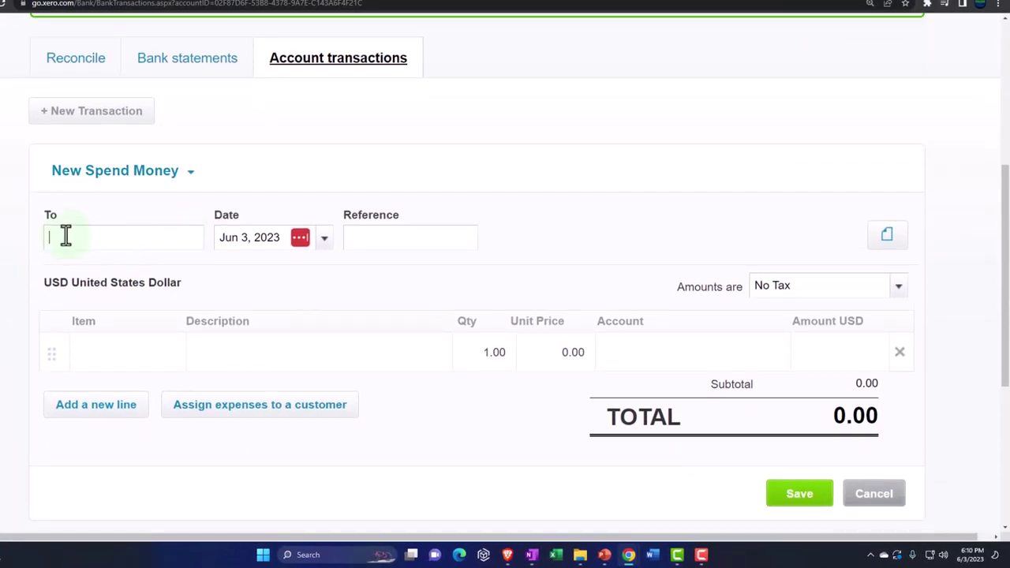
{"action": "type", "text": "Vang"}
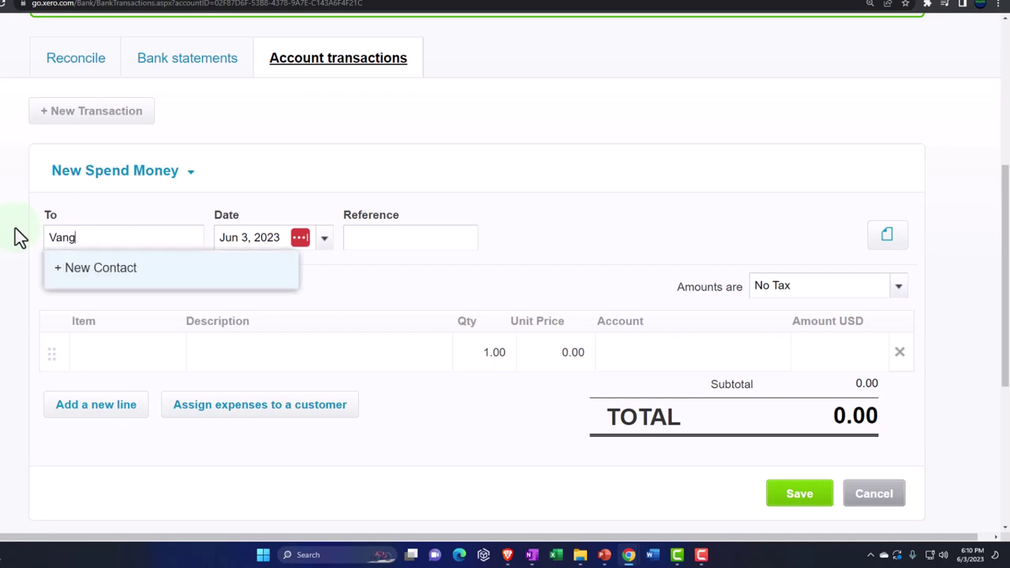
{"action": "type", "text": "ard"}
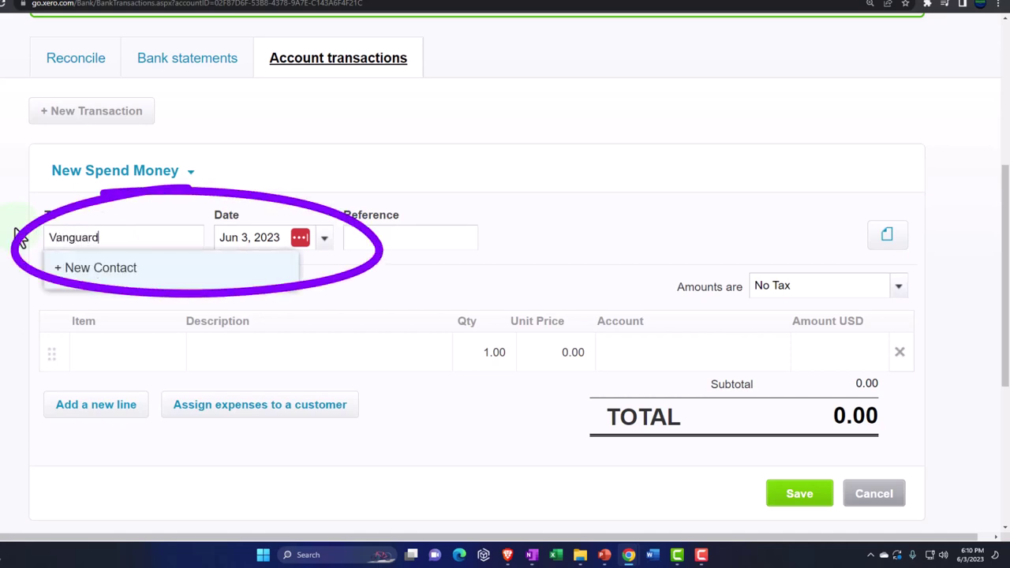
{"action": "type", "text": "ard"}
{"action": "left_click", "coordinate": [98, 275]}
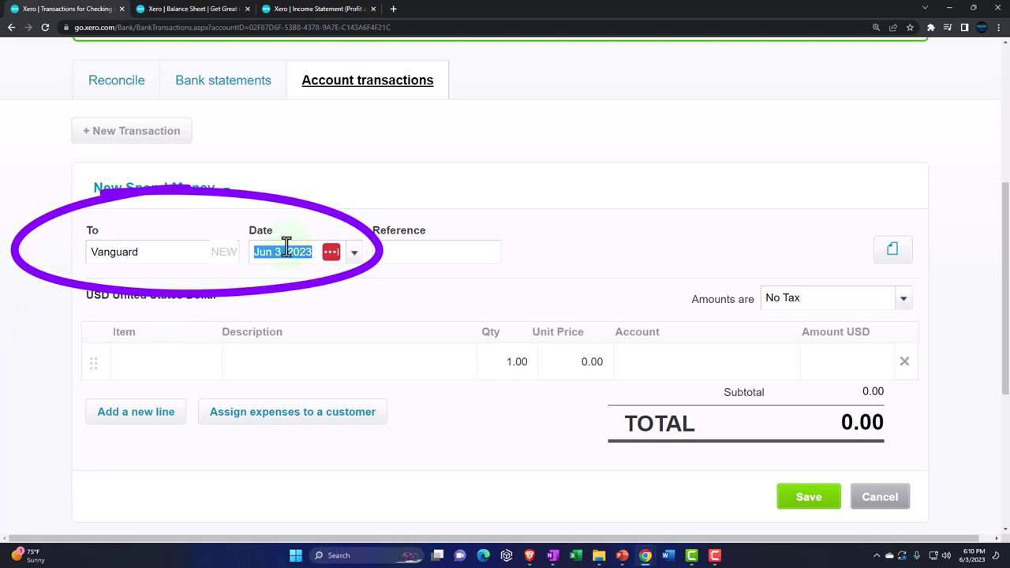
Step: Set the Spend Money transaction's date to Jan 4, 2023
{"action": "key", "text": "BackSpace"}
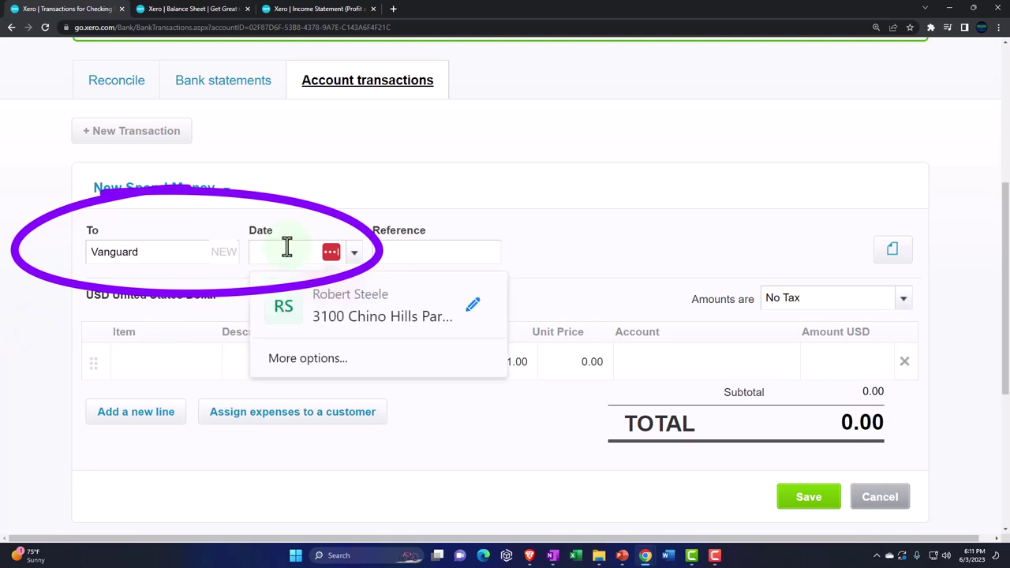
{"action": "type", "text": "041"}
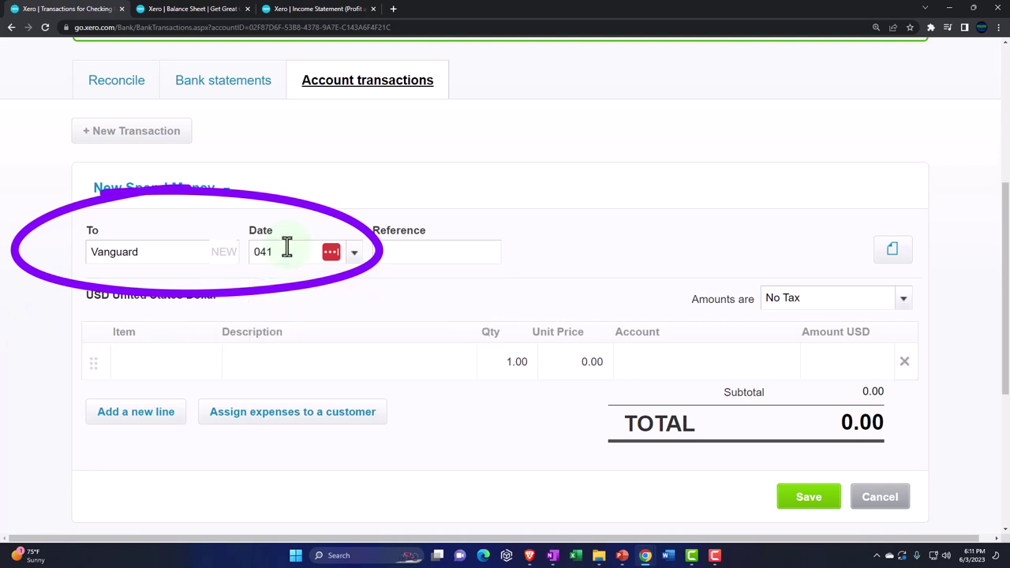
{"action": "key", "text": "BackSpace"}
{"action": "key", "text": "BackSpace"}
{"action": "type", "text": "01/"}
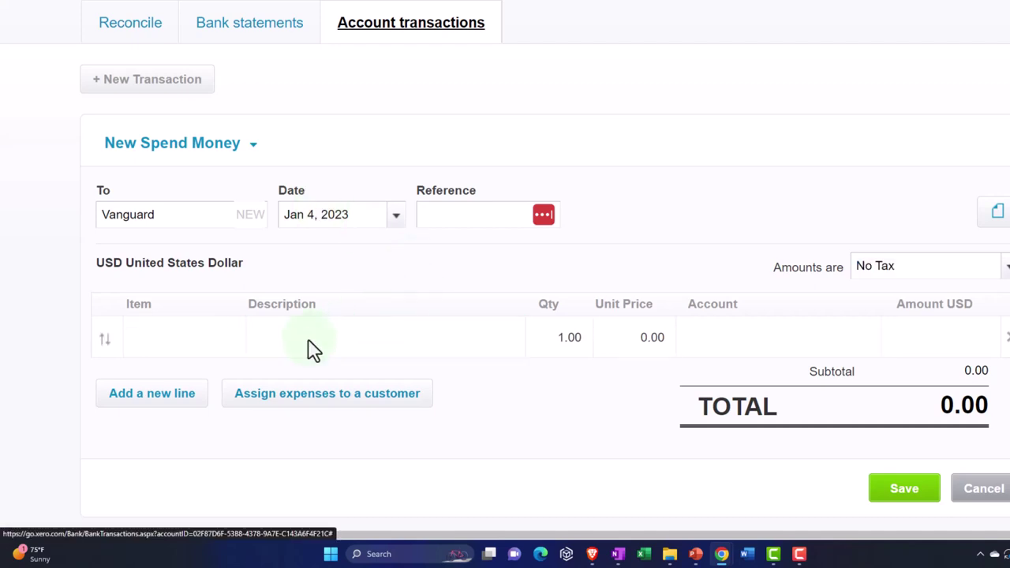
Step: Describe the first line as "Short term investment" and give it a unit price of 12,000.00
{"action": "left_click", "coordinate": [274, 330]}
{"action": "type", "text": "Sho"}
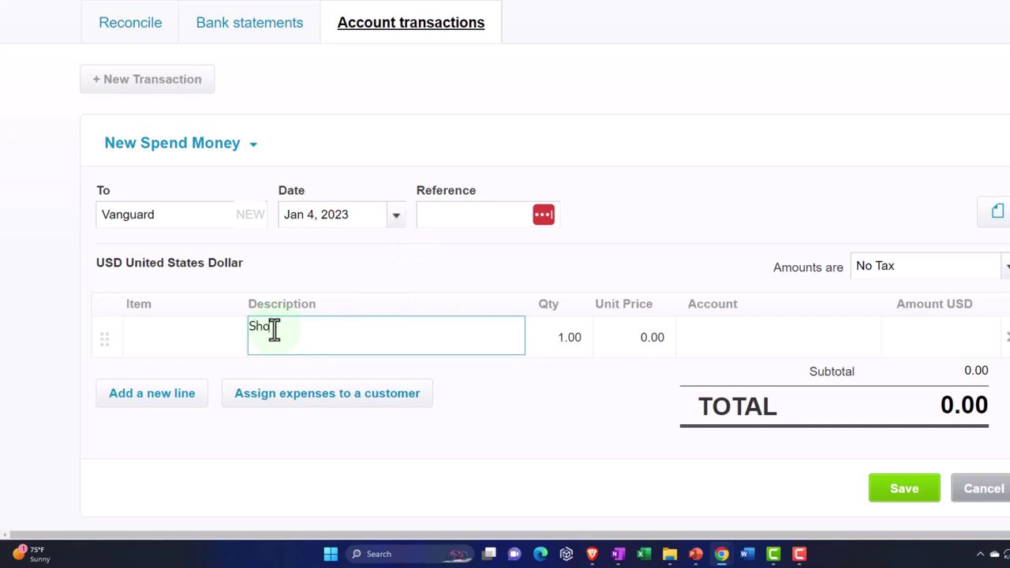
{"action": "type", "text": "rt term investment"}
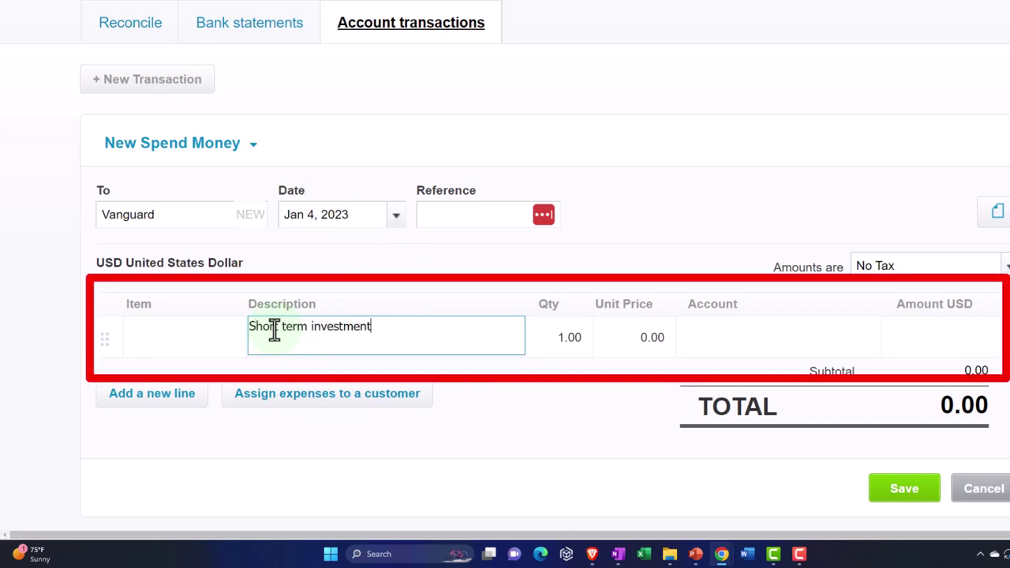
{"action": "key", "text": "Tab"}
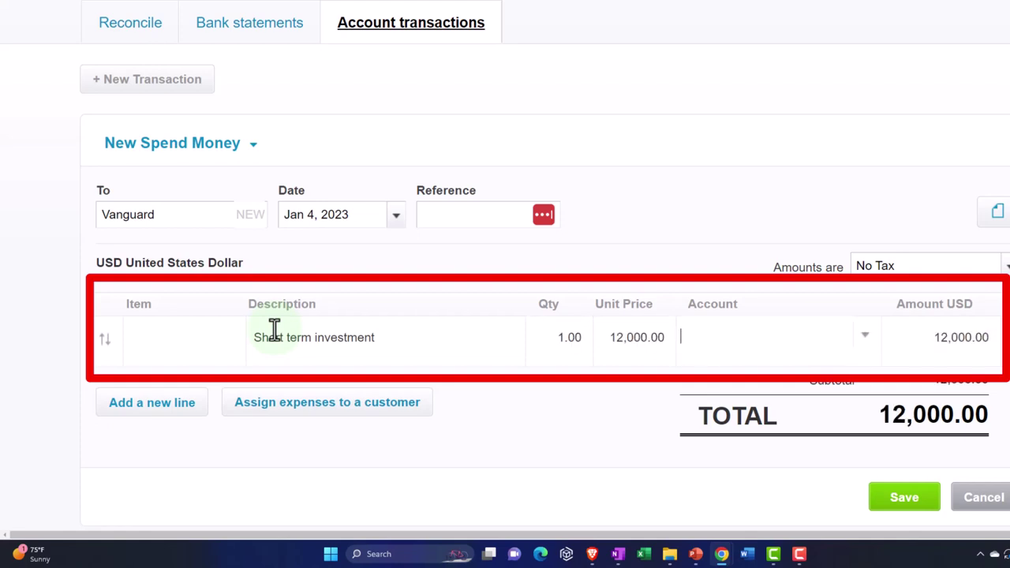
Step: Look through the line's account choices, especially the Assets group, for an account suited to a short term investment
{"action": "left_click", "coordinate": [866, 345]}
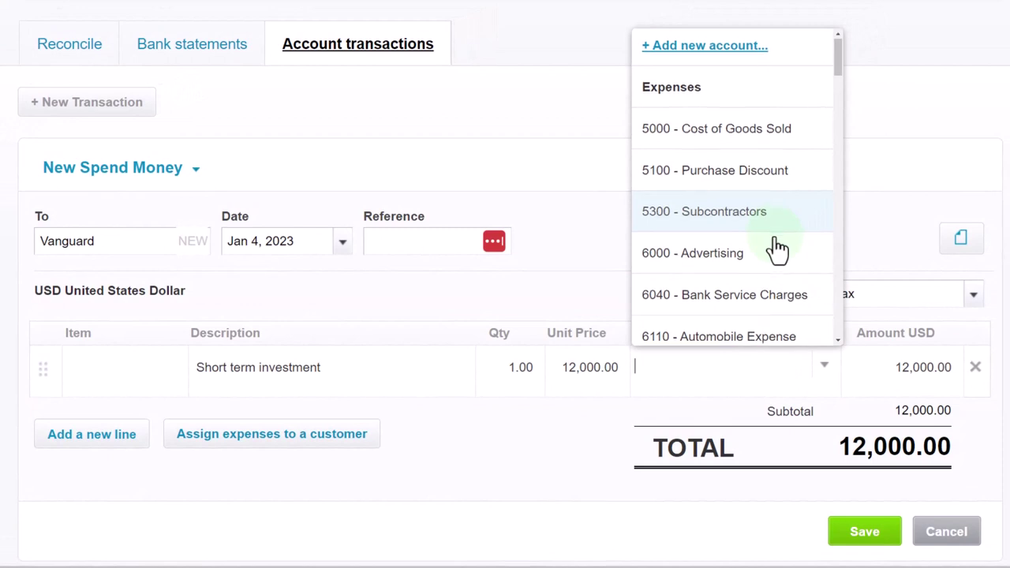
{"action": "scroll", "coordinate": [778, 249], "scroll_direction": "down", "scroll_amount": 5}
{"action": "scroll", "coordinate": [777, 248], "scroll_direction": "down", "scroll_amount": 6}
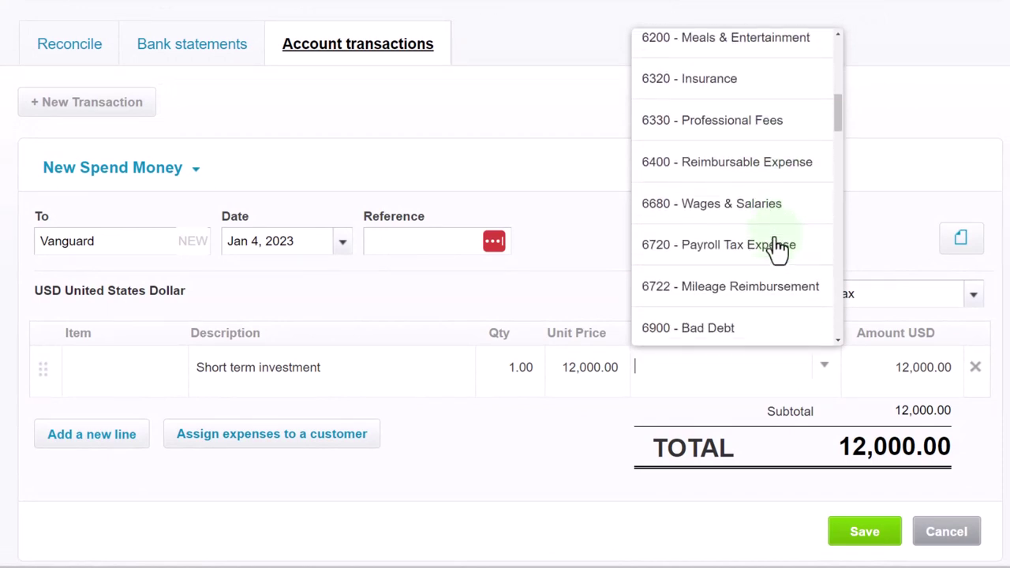
{"action": "scroll", "coordinate": [778, 249], "scroll_direction": "down", "scroll_amount": 4}
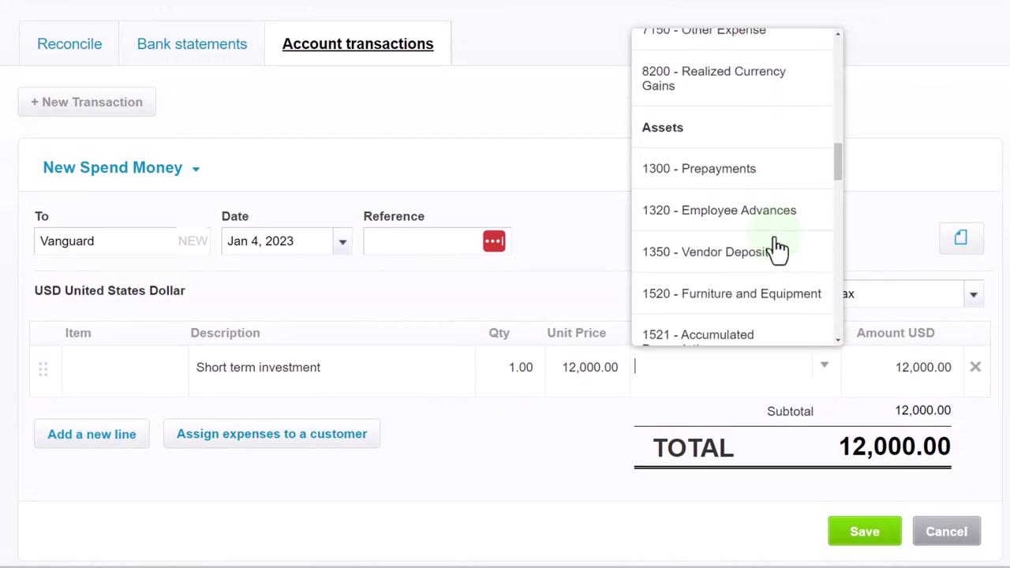
{"action": "scroll", "coordinate": [778, 248], "scroll_direction": "down", "scroll_amount": 1}
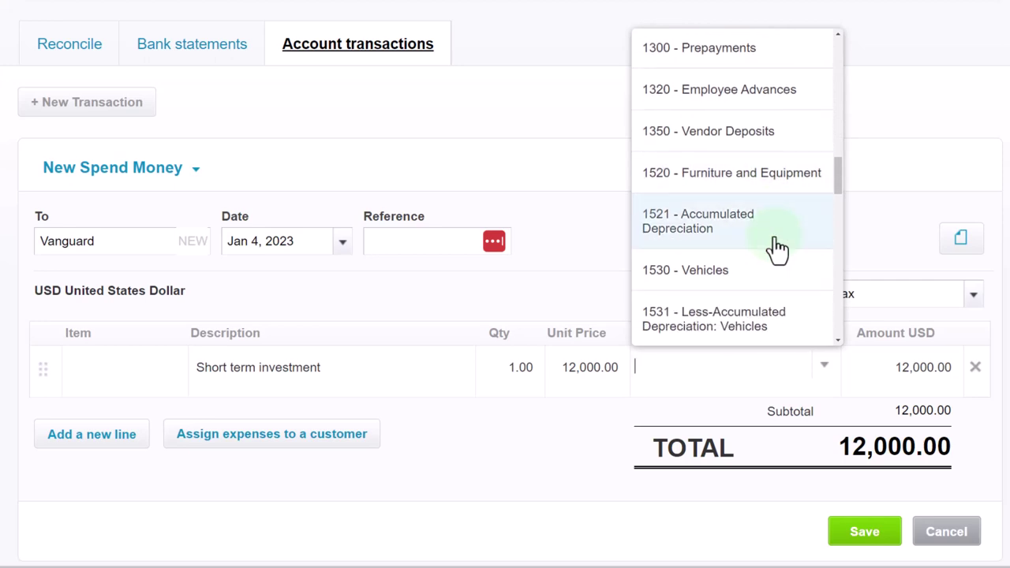
{"action": "scroll", "coordinate": [777, 248], "scroll_direction": "up", "scroll_amount": 1}
{"action": "scroll", "coordinate": [777, 249], "scroll_direction": "down", "scroll_amount": 2}
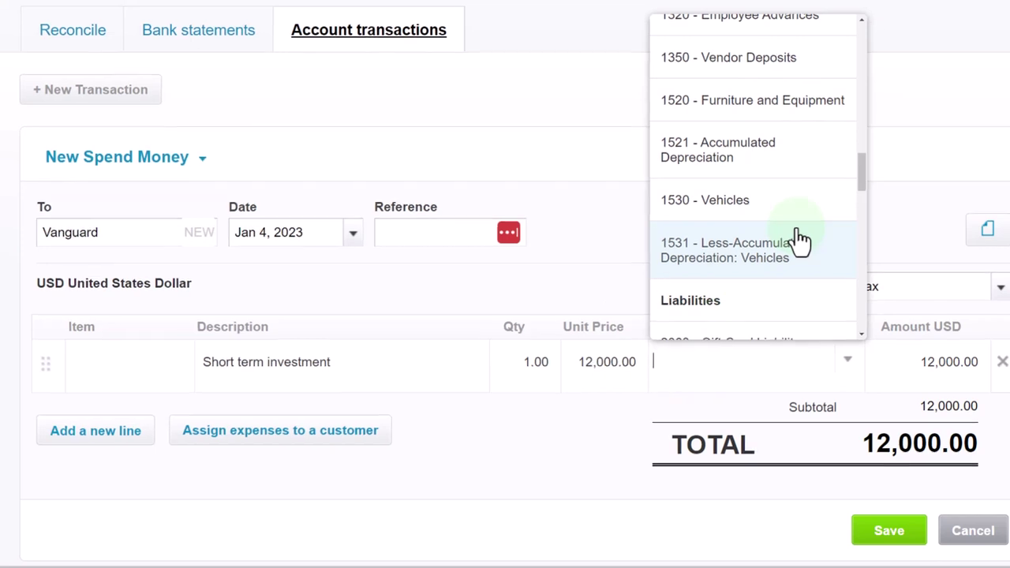
{"action": "scroll", "coordinate": [798, 238], "scroll_direction": "up", "scroll_amount": 1}
{"action": "scroll", "coordinate": [805, 249], "scroll_direction": "up", "scroll_amount": 1}
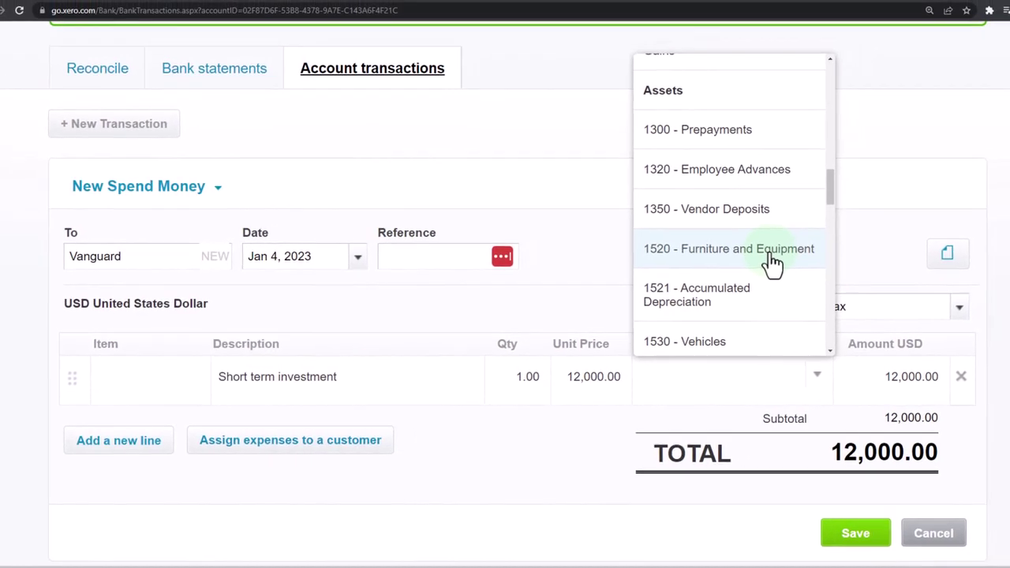
Step: Begin adding a new account from the line's account choices and set its account type to Current Asset
{"action": "scroll", "coordinate": [772, 265], "scroll_direction": "up", "scroll_amount": 15}
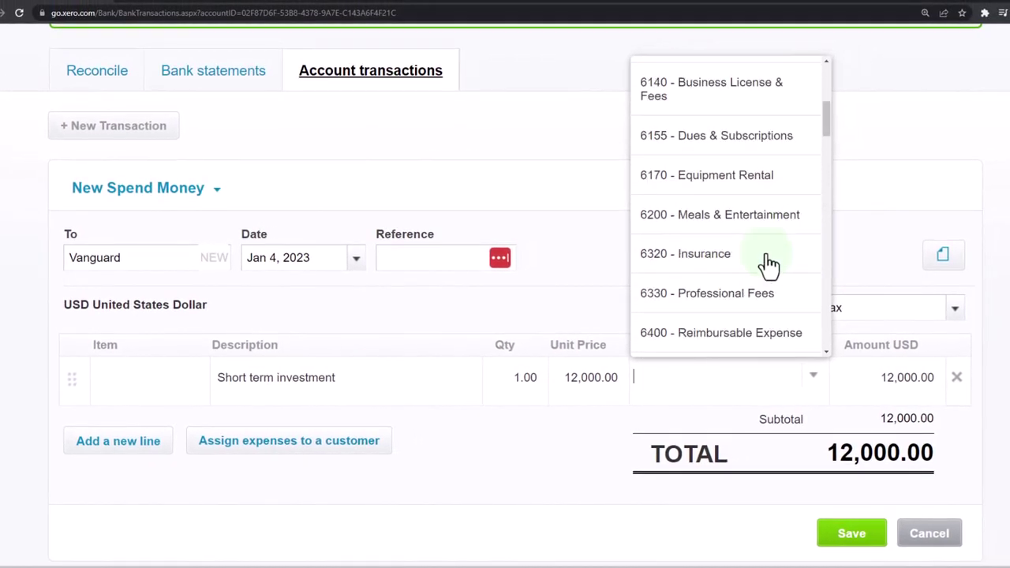
{"action": "scroll", "coordinate": [769, 266], "scroll_direction": "up", "scroll_amount": 1}
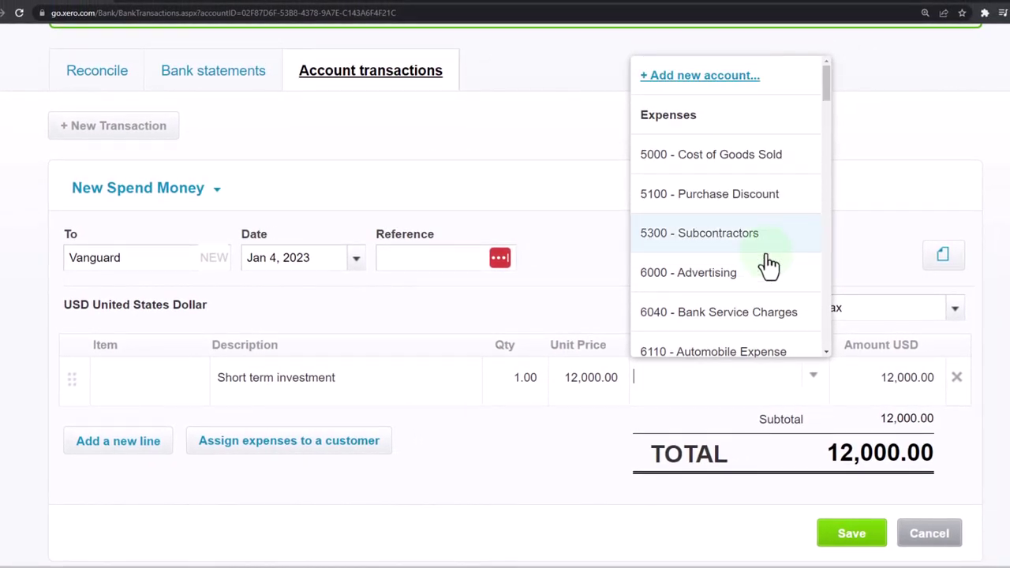
{"action": "left_click", "coordinate": [700, 76]}
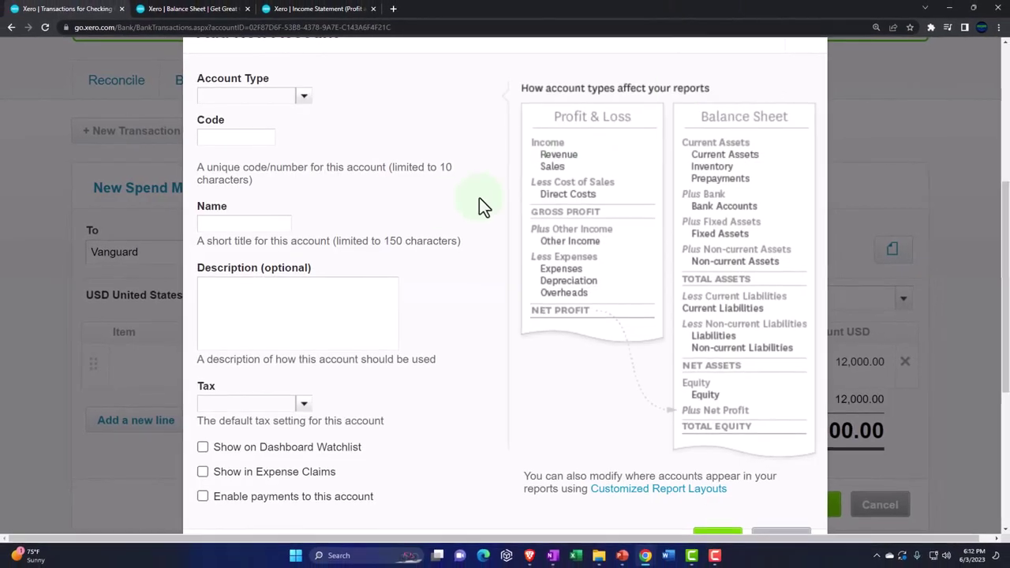
{"action": "scroll", "coordinate": [302, 195], "scroll_direction": "up", "scroll_amount": 3}
{"action": "left_click", "coordinate": [305, 207]}
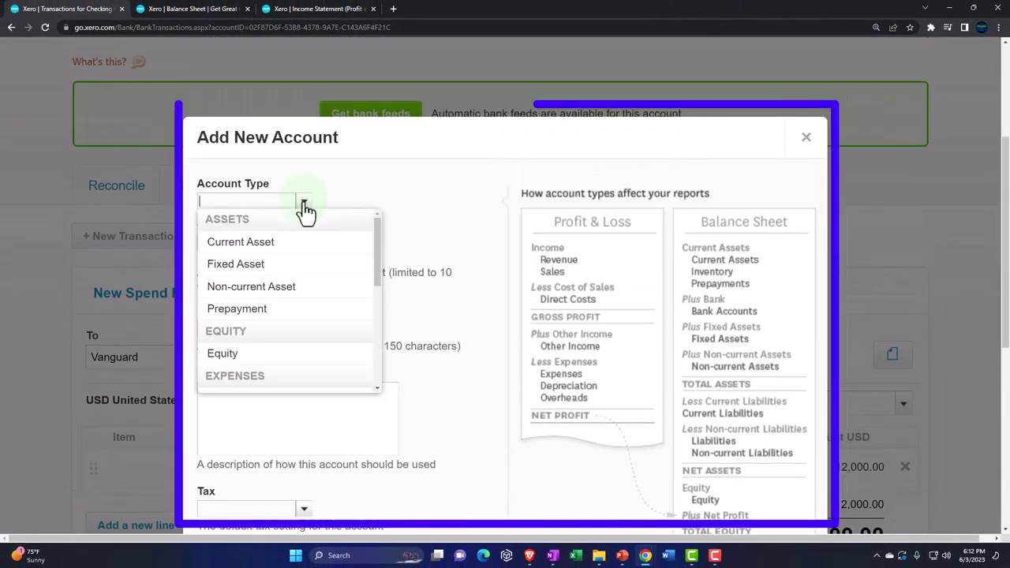
{"action": "left_click", "coordinate": [263, 241]}
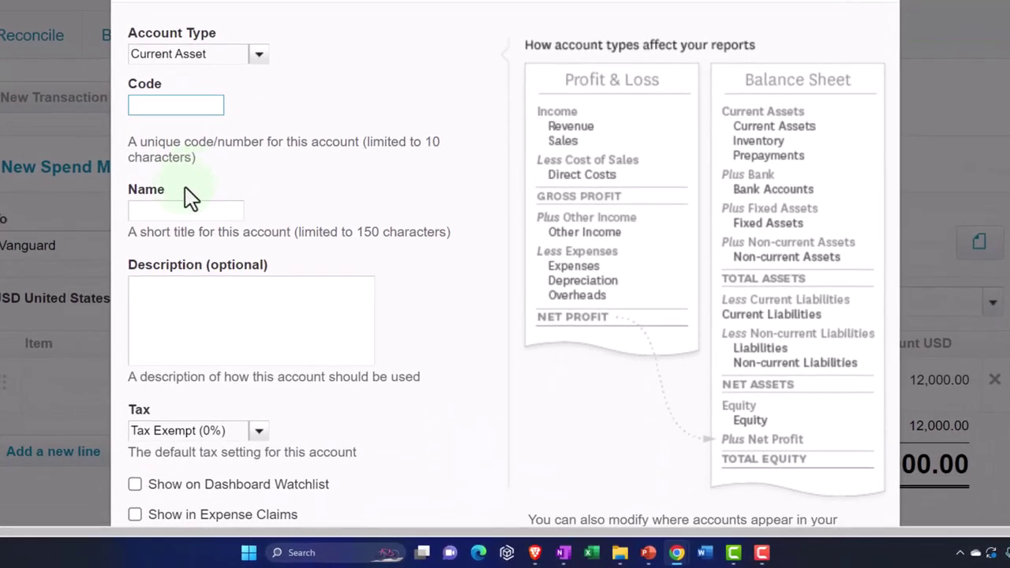
Step: Name the new current asset account "Short-Term Investment"
{"action": "left_click", "coordinate": [173, 208]}
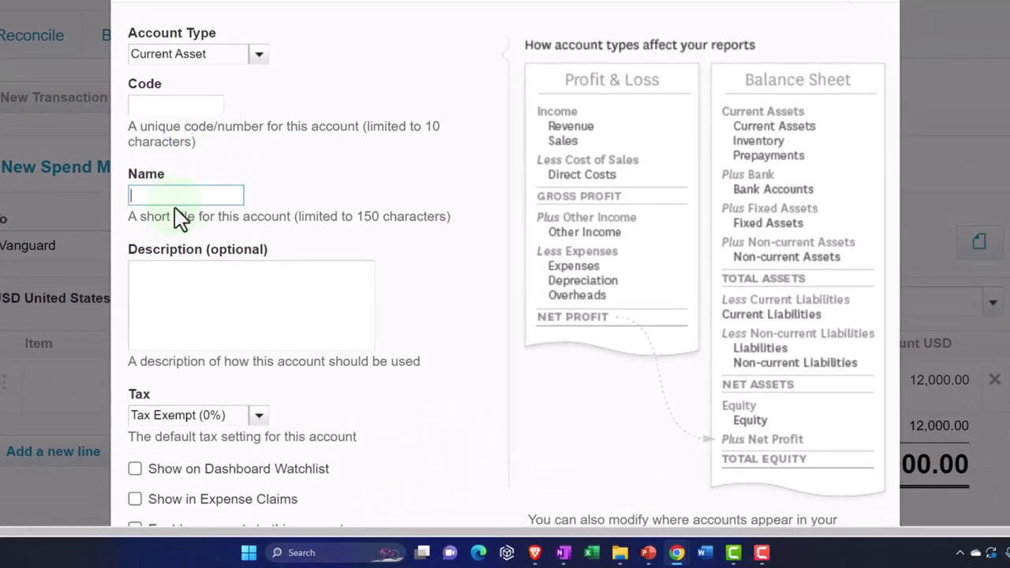
{"action": "type", "text": "SDh"}
{"action": "key", "text": "BackSpace"}
{"action": "key", "text": "BackSpace"}
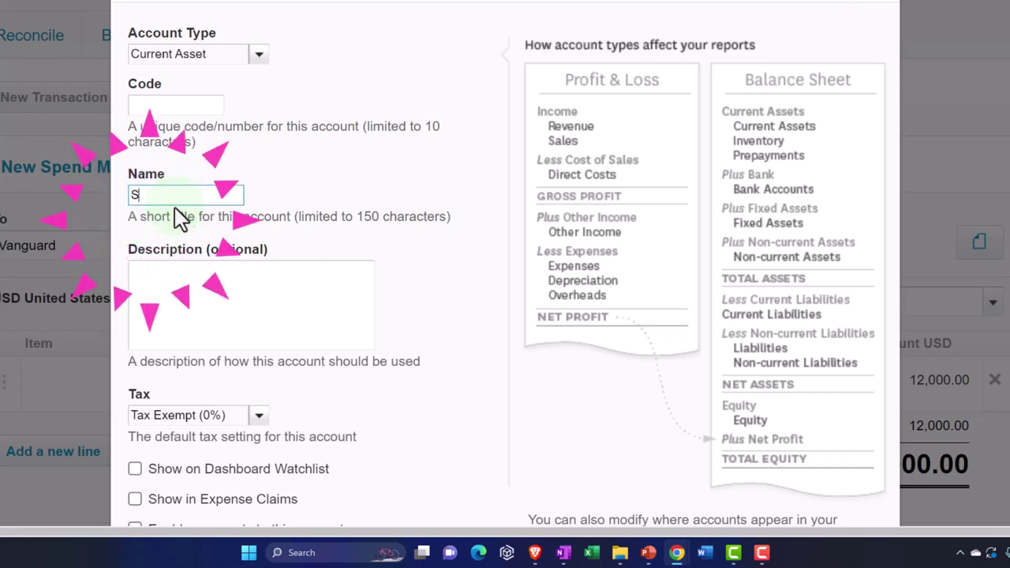
{"action": "type", "text": "hort-"}
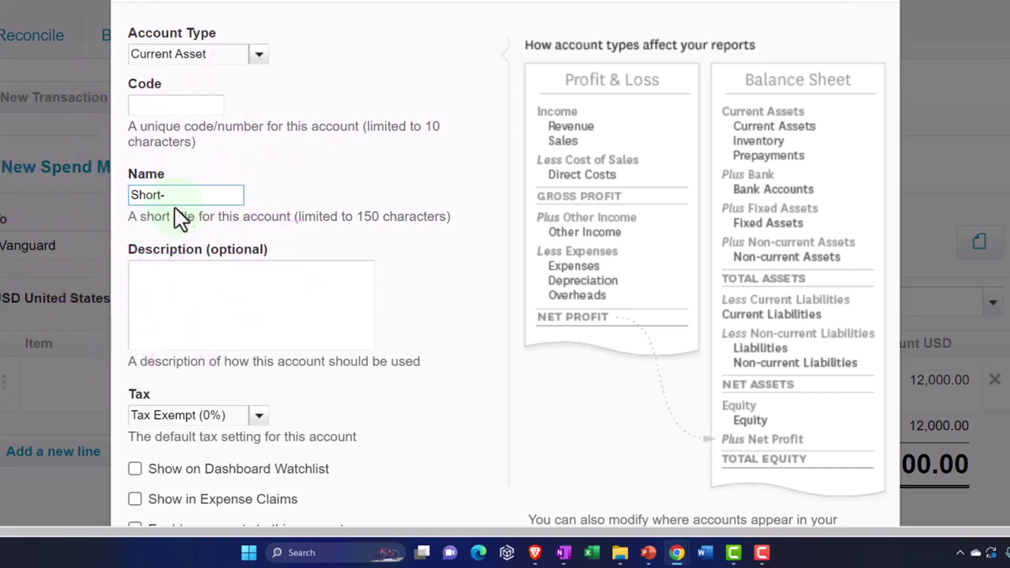
{"action": "type", "text": "Term Investment"}
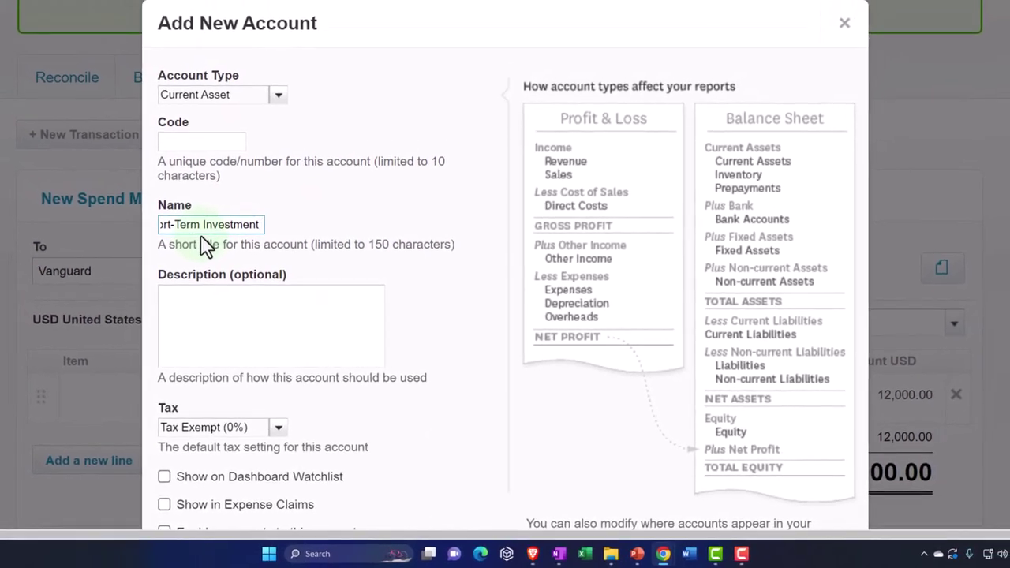
Step: Check the new account's remaining settings and try to save it without a code
{"action": "scroll", "coordinate": [205, 302], "scroll_direction": "down", "scroll_amount": 2}
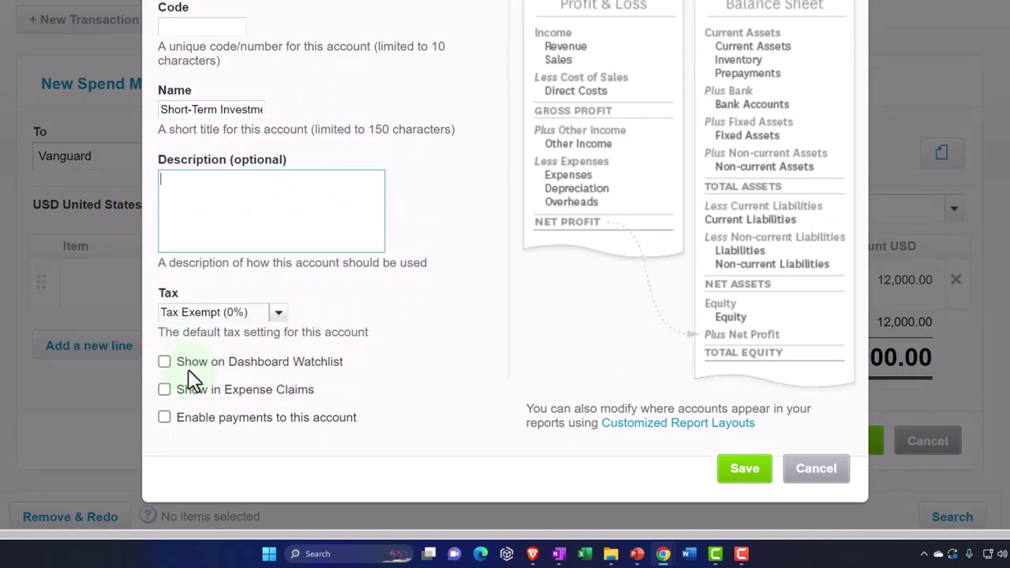
{"action": "scroll", "coordinate": [193, 381], "scroll_direction": "up", "scroll_amount": 2}
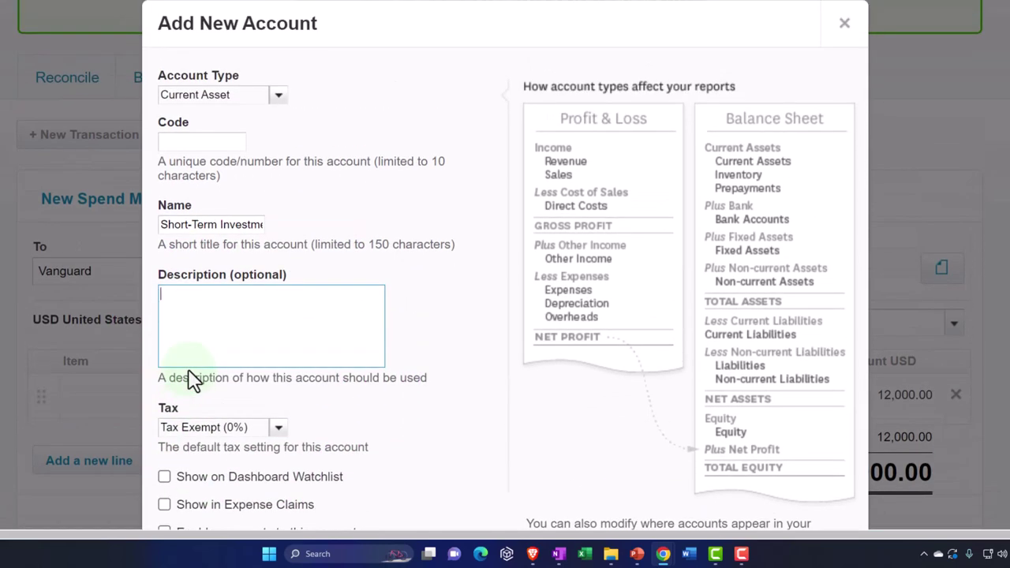
{"action": "scroll", "coordinate": [530, 432], "scroll_direction": "down", "scroll_amount": 4}
{"action": "left_click", "coordinate": [742, 349]}
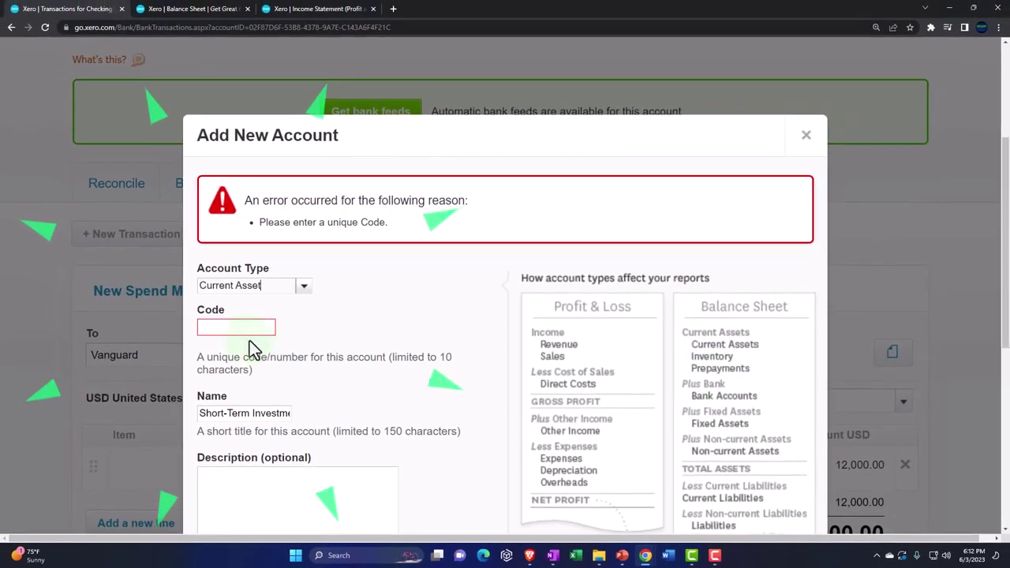
Step: Open the chart of accounts in a duplicate browser tab and check which codes the current asset accounts use
{"action": "left_click", "coordinate": [236, 325]}
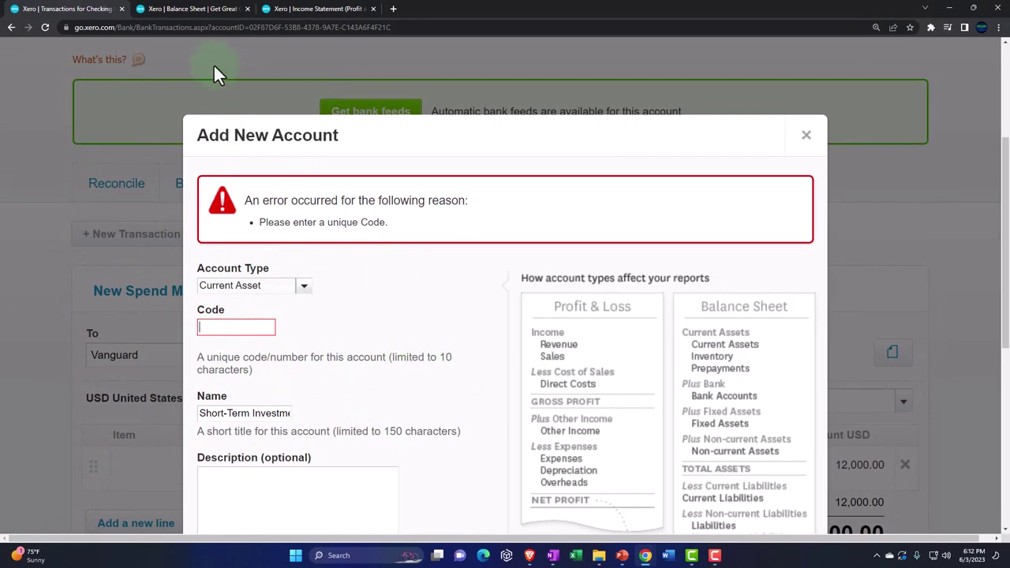
{"action": "right_click", "coordinate": [76, 14]}
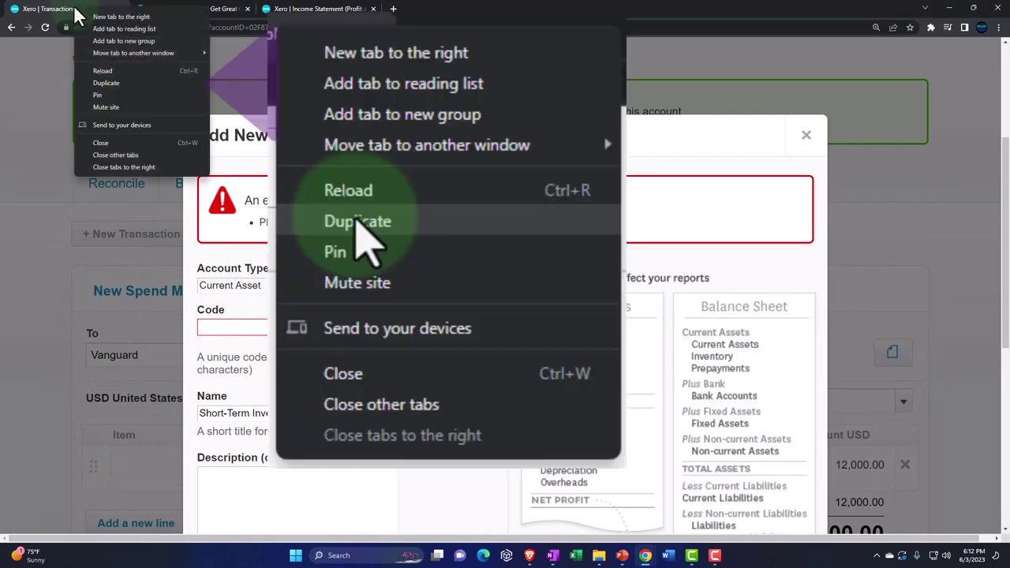
{"action": "left_click", "coordinate": [103, 82]}
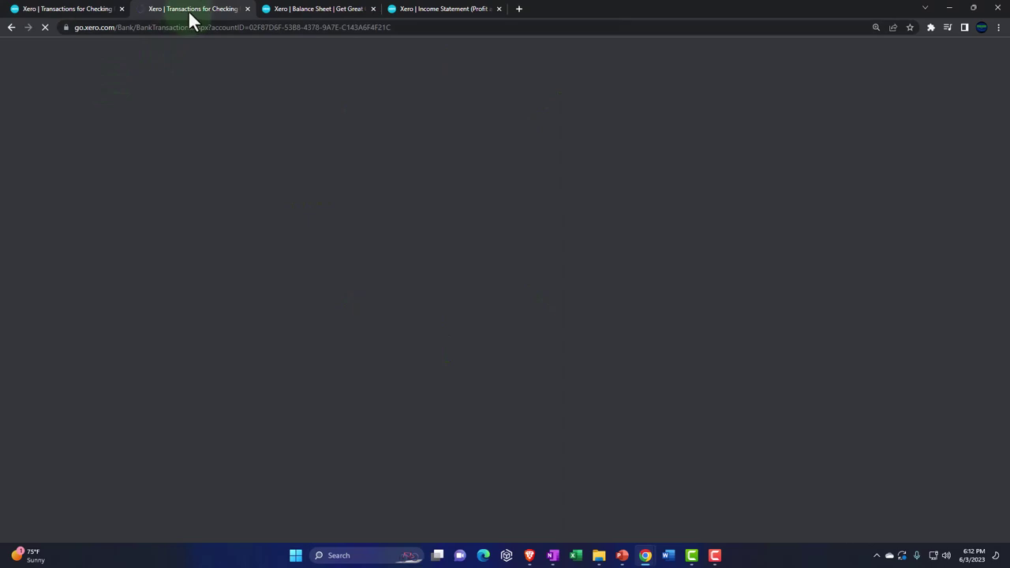
{"action": "scroll", "coordinate": [198, 207], "scroll_direction": "up", "scroll_amount": 3}
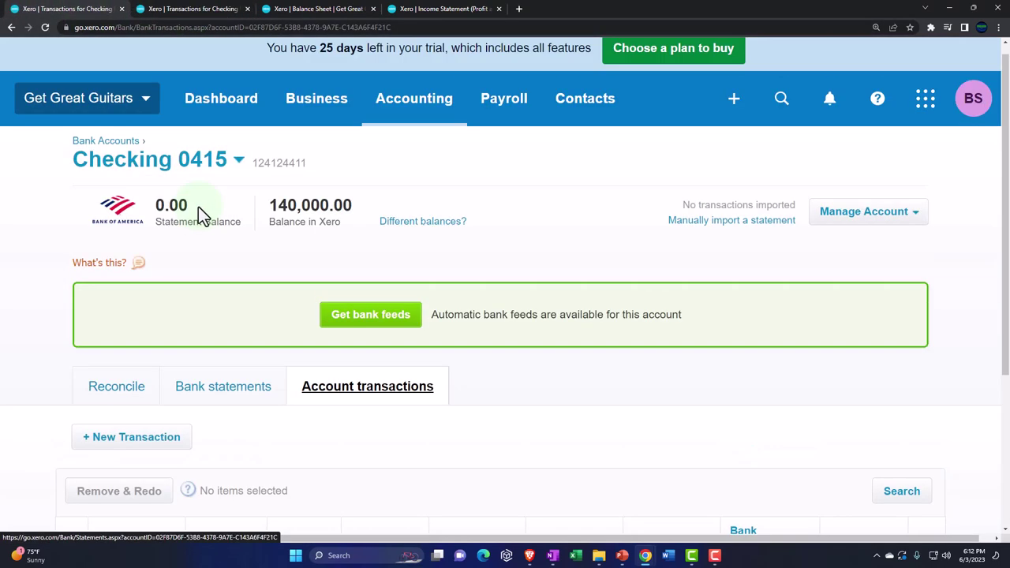
{"action": "left_click", "coordinate": [406, 118]}
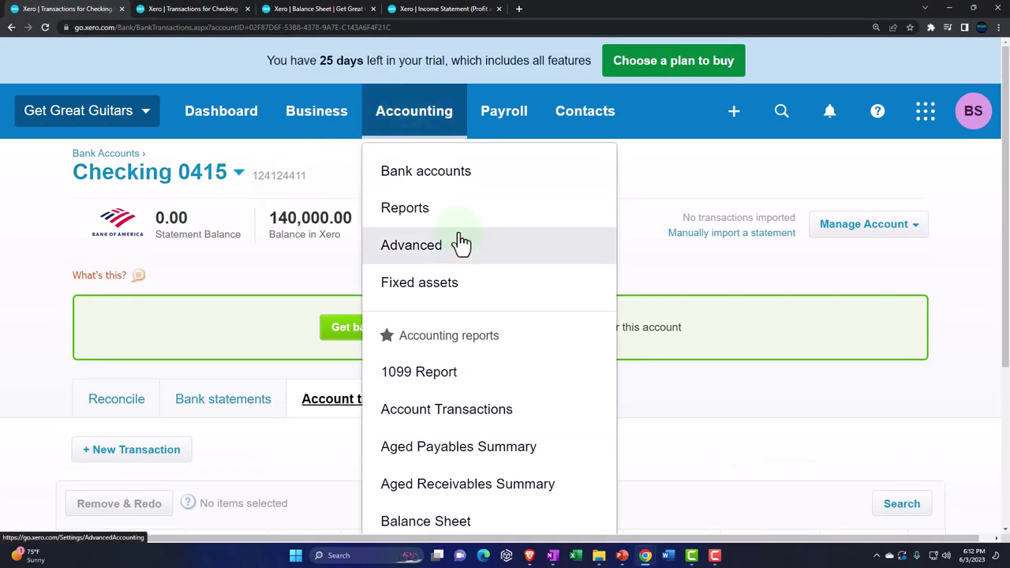
{"action": "key", "text": "ctrl+minus"}
{"action": "scroll", "coordinate": [462, 243], "scroll_direction": "down", "scroll_amount": 2}
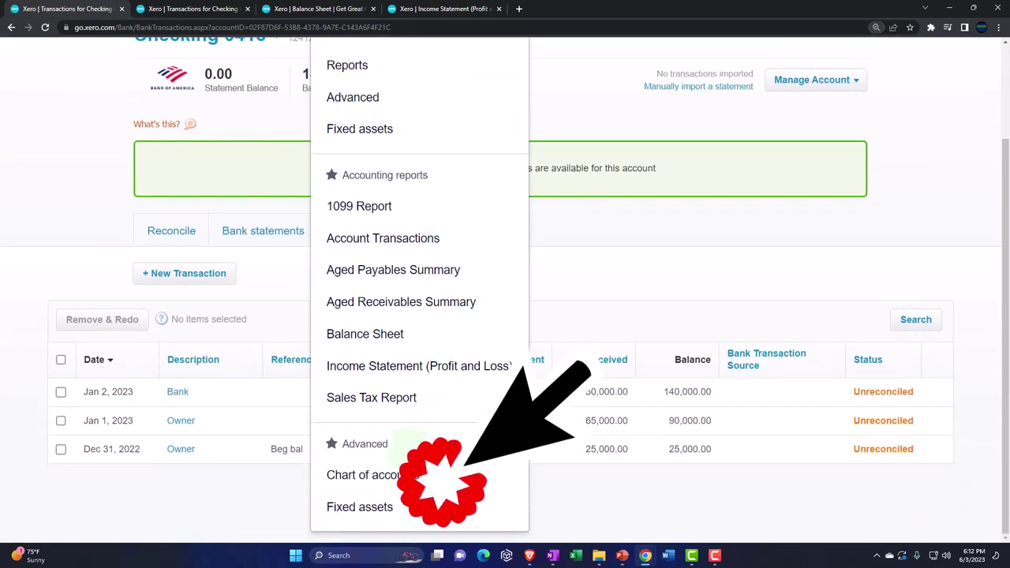
{"action": "left_click", "coordinate": [399, 475]}
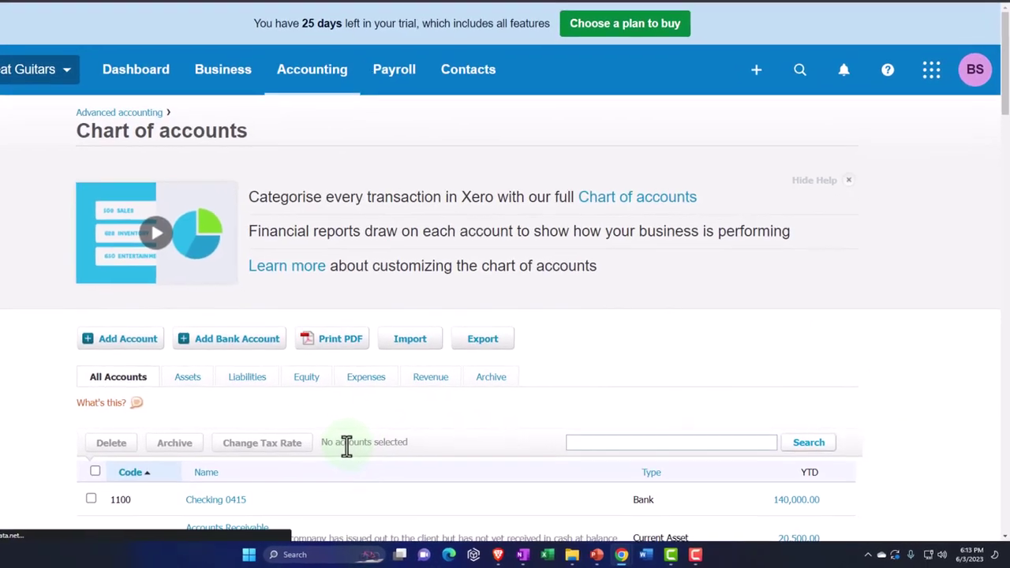
{"action": "scroll", "coordinate": [345, 446], "scroll_direction": "down", "scroll_amount": 3}
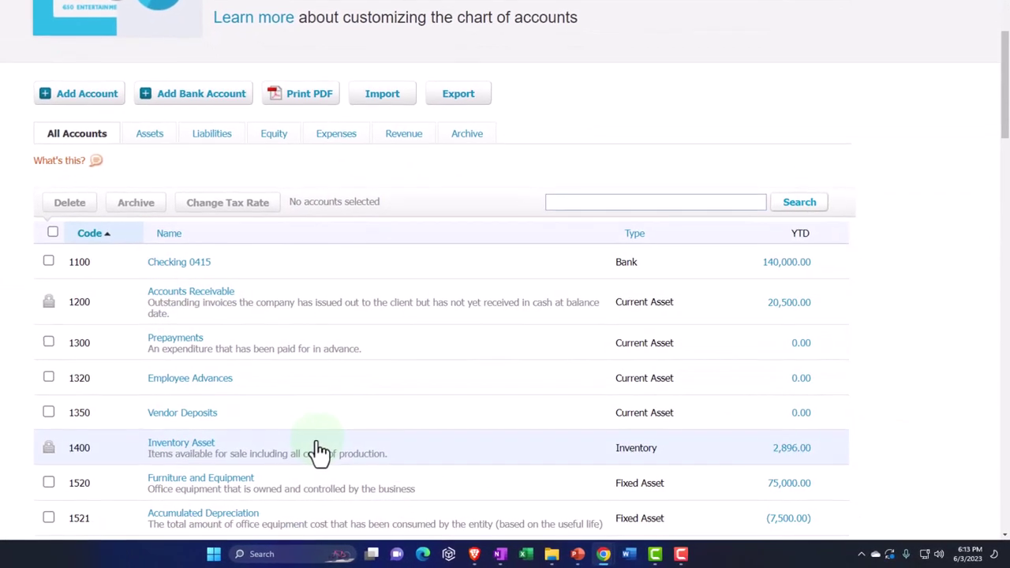
{"action": "scroll", "coordinate": [320, 451], "scroll_direction": "down", "scroll_amount": 1}
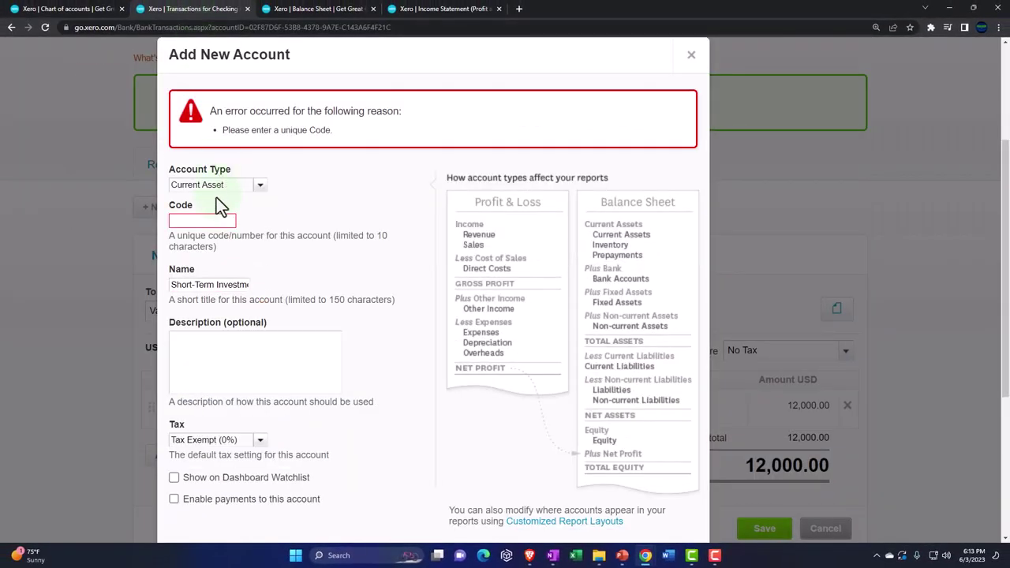
Step: Save the Short-Term Investment account with code 1250, and save the Vanguard Spend Money transaction that uses it
{"action": "type", "text": "1250"}
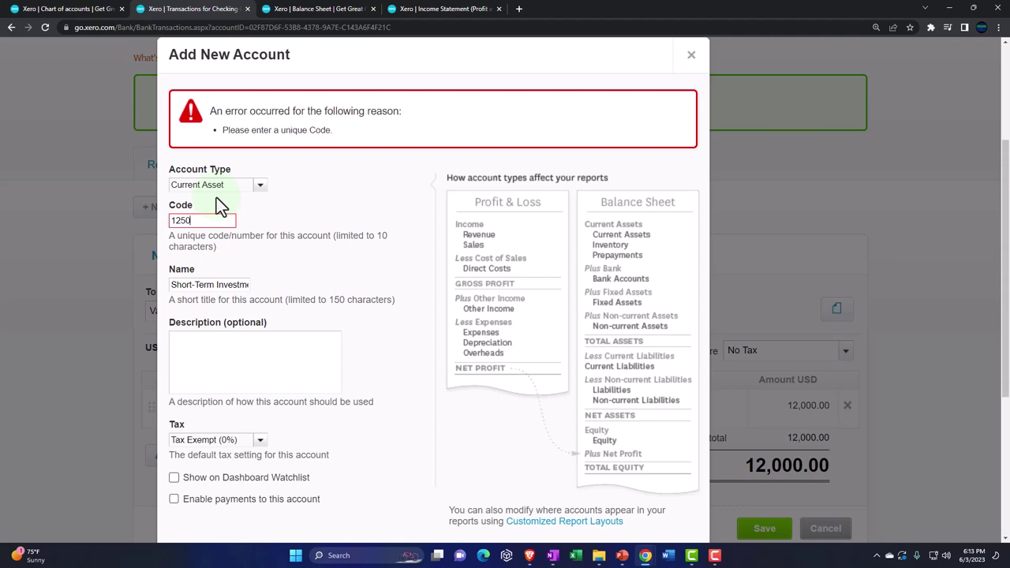
{"action": "key", "text": "Tab"}
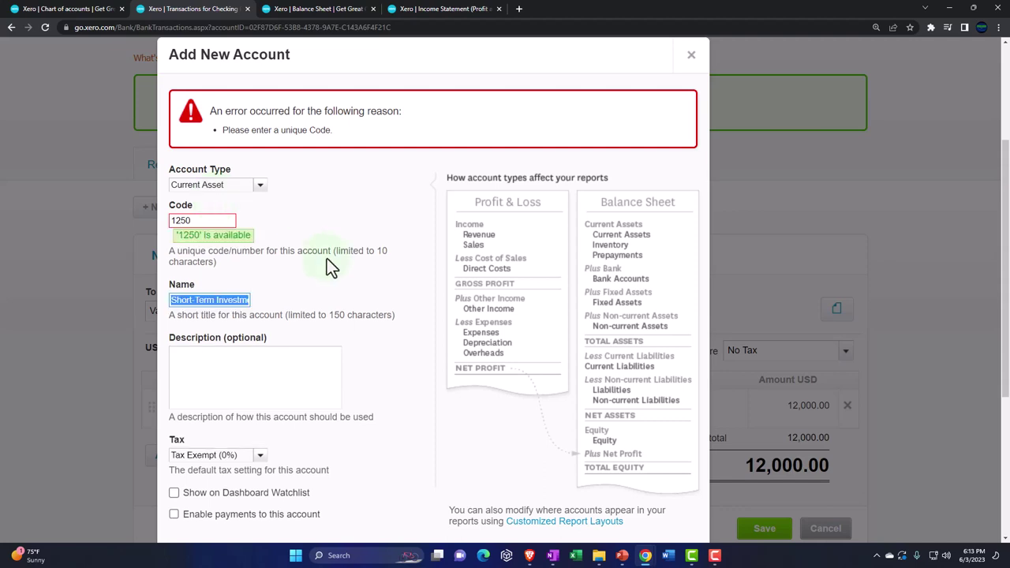
{"action": "scroll", "coordinate": [327, 258], "scroll_direction": "down", "scroll_amount": 2}
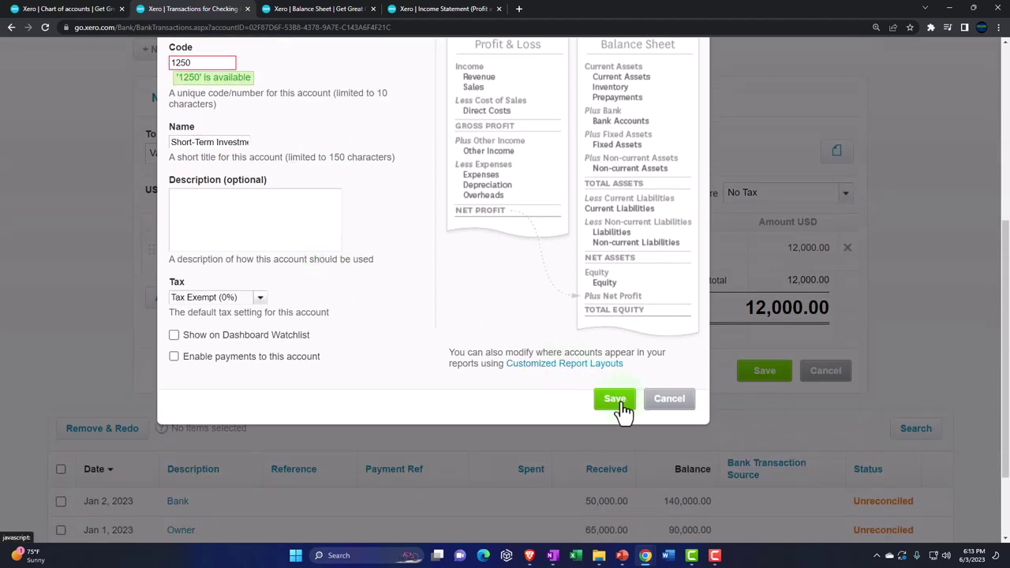
{"action": "left_click", "coordinate": [620, 402]}
{"action": "scroll", "coordinate": [620, 401], "scroll_direction": "up", "scroll_amount": 2}
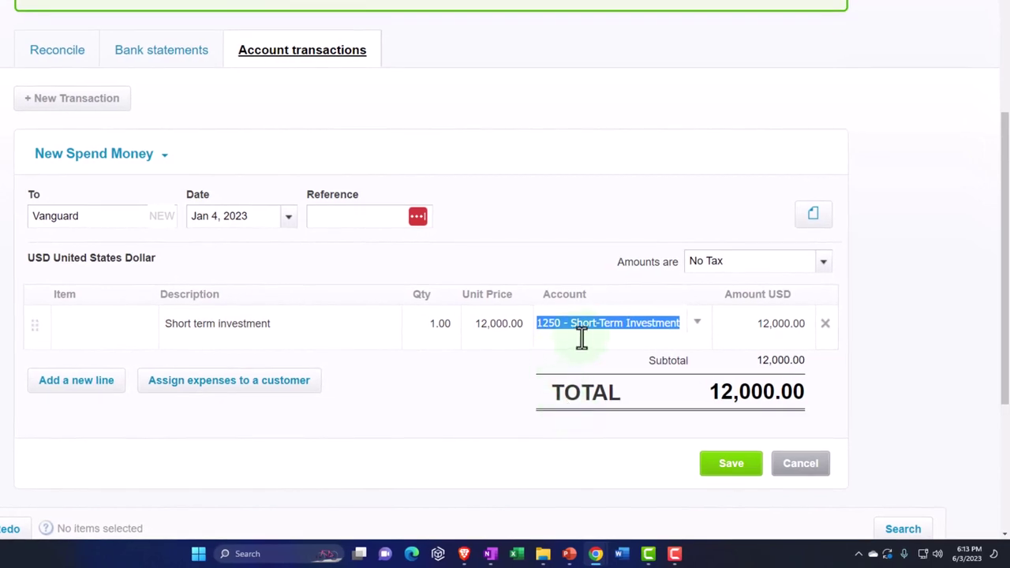
{"action": "left_click", "coordinate": [724, 478]}
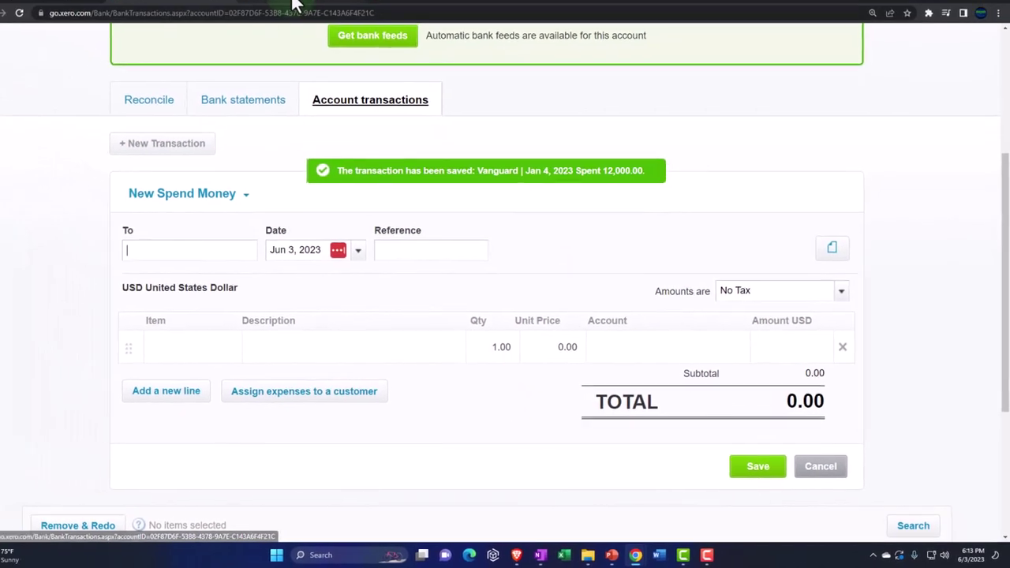
Step: Update the Balance Sheet report for Dec 31, 2023 and review its current assets
{"action": "left_click", "coordinate": [315, 9]}
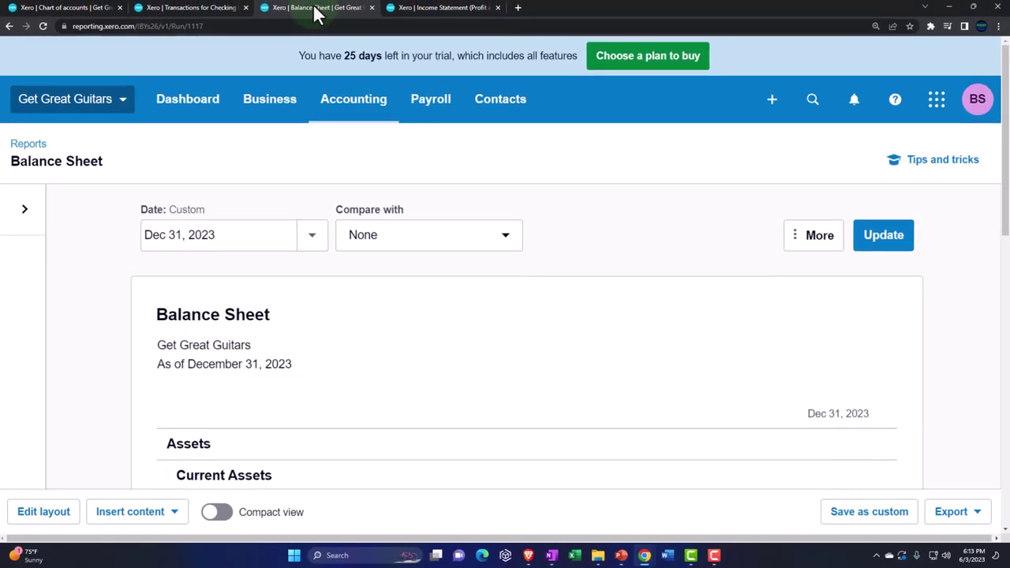
{"action": "left_click", "coordinate": [884, 237]}
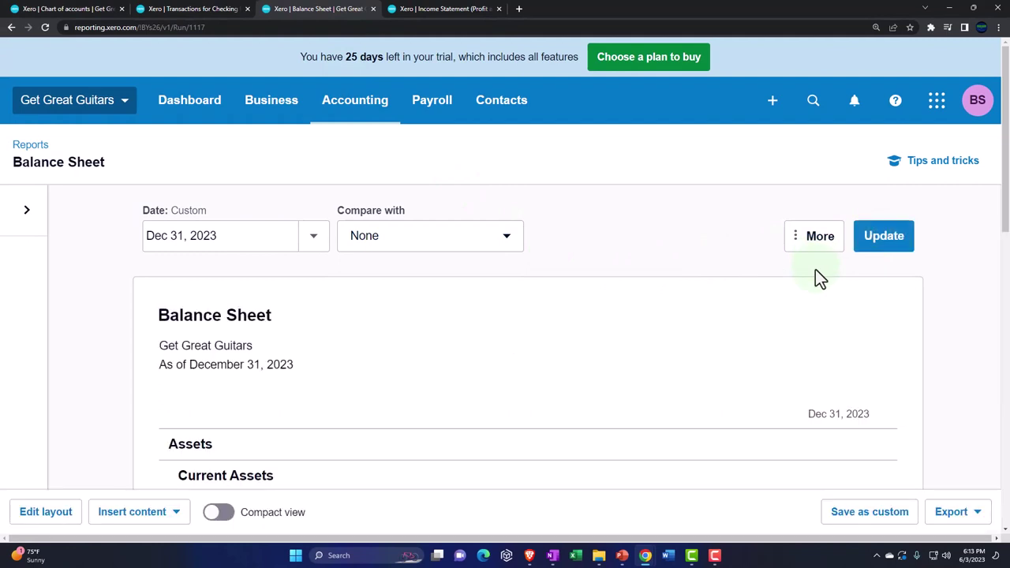
{"action": "scroll", "coordinate": [815, 269], "scroll_direction": "down", "scroll_amount": 3}
{"action": "scroll", "coordinate": [821, 278], "scroll_direction": "down", "scroll_amount": 2}
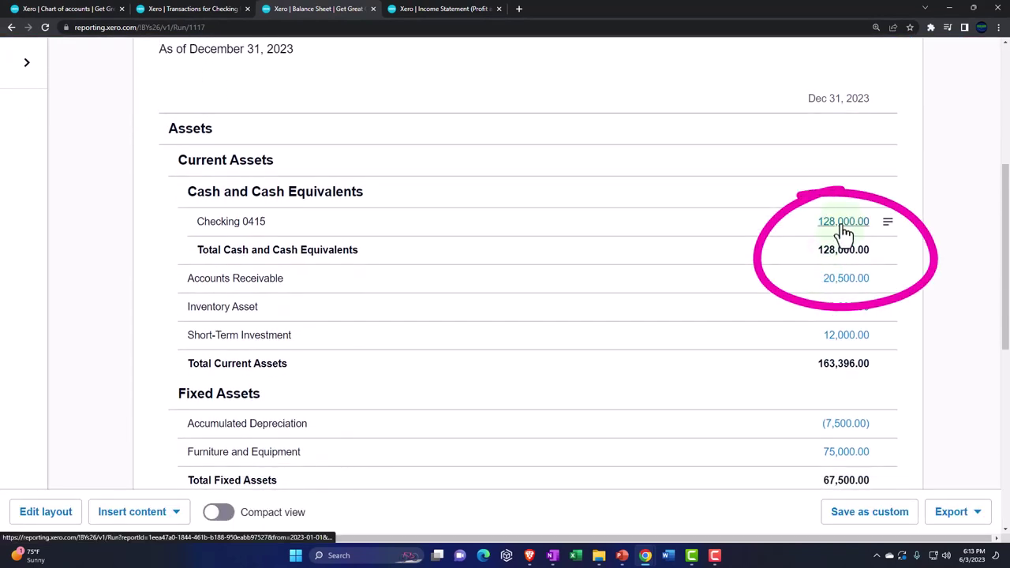
Step: Drill down from the Checking 0415 balance to the Jan 4, 2023 Vanguard payment, and return to the Balance Sheet
{"action": "left_click", "coordinate": [843, 224]}
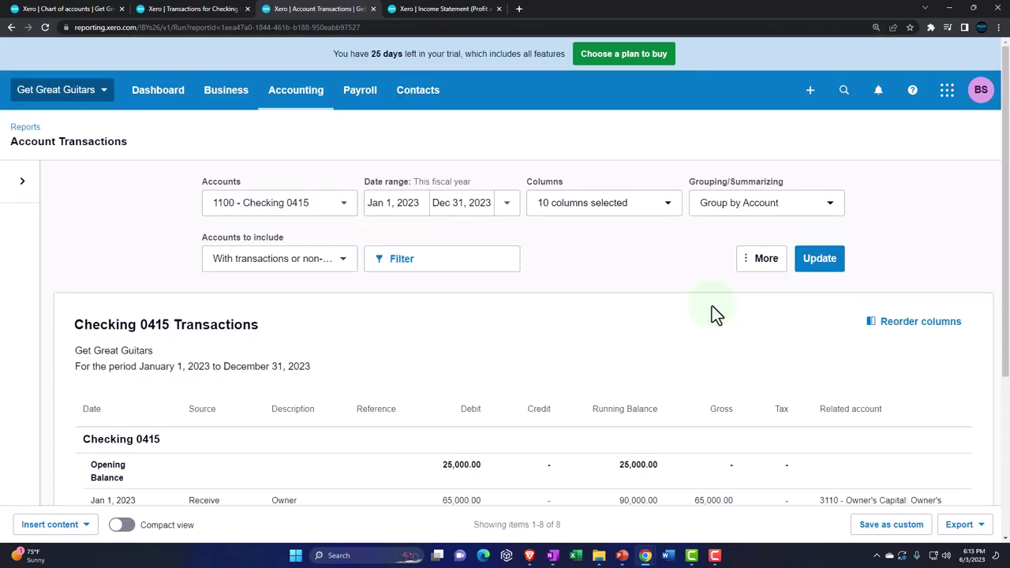
{"action": "key", "text": "ctrl+minus"}
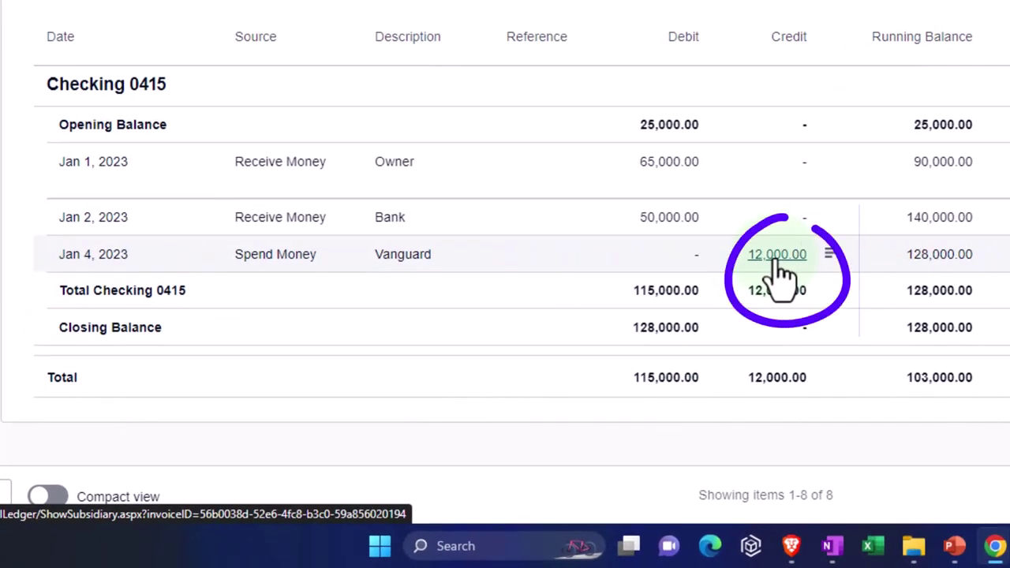
{"action": "left_click", "coordinate": [775, 257]}
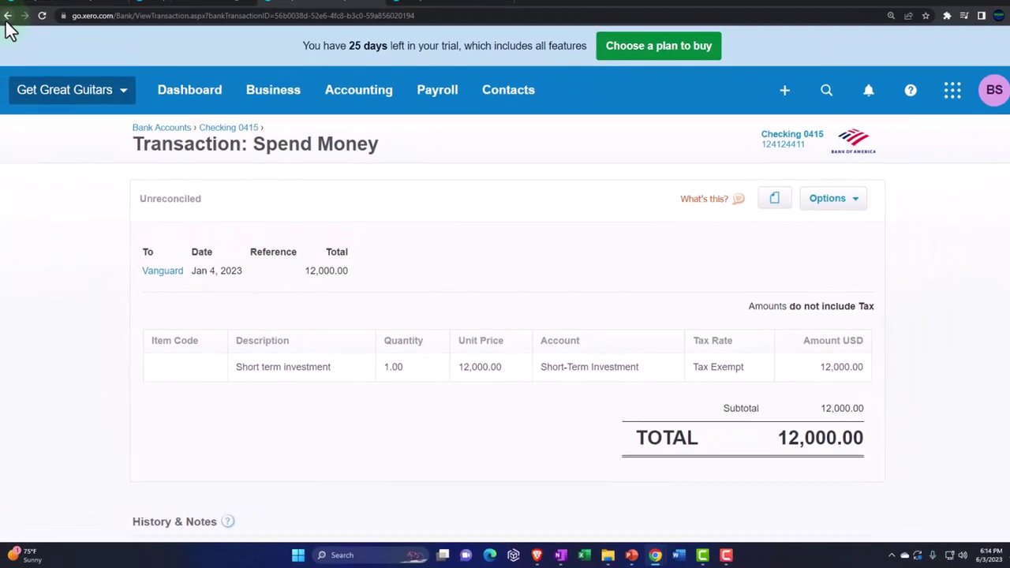
{"action": "left_click", "coordinate": [7, 15]}
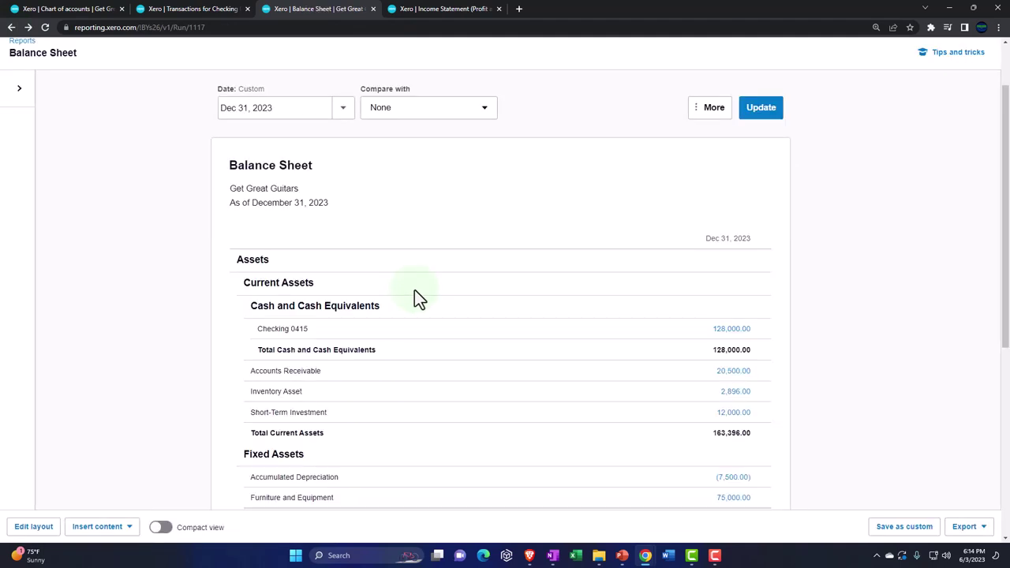
Step: Examine the Short-Term Investment line on the Balance Sheet alongside the checking balance and other assets
{"action": "scroll", "coordinate": [417, 298], "scroll_direction": "down", "scroll_amount": 1}
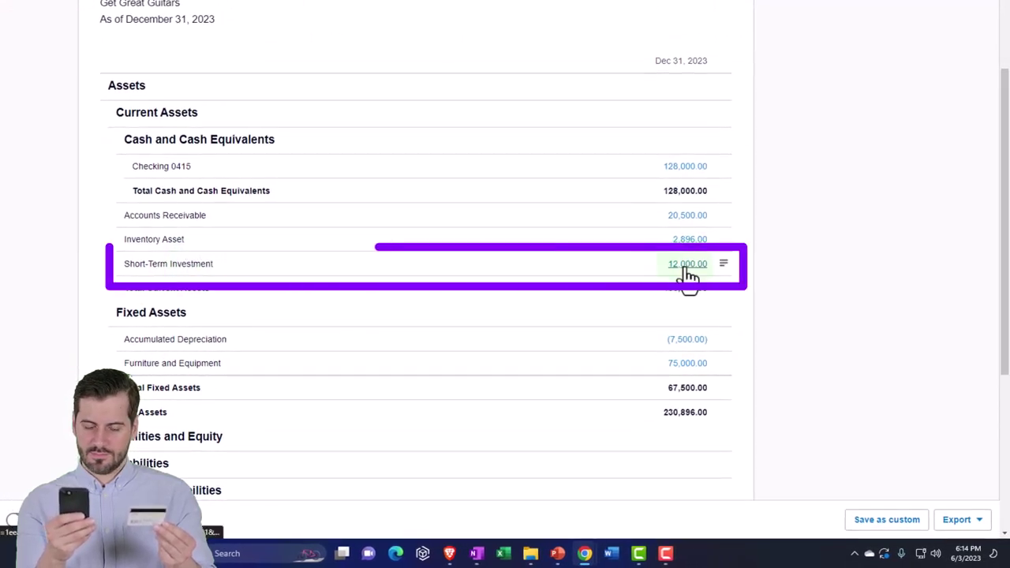
{"action": "key", "text": "ctrl+plus"}
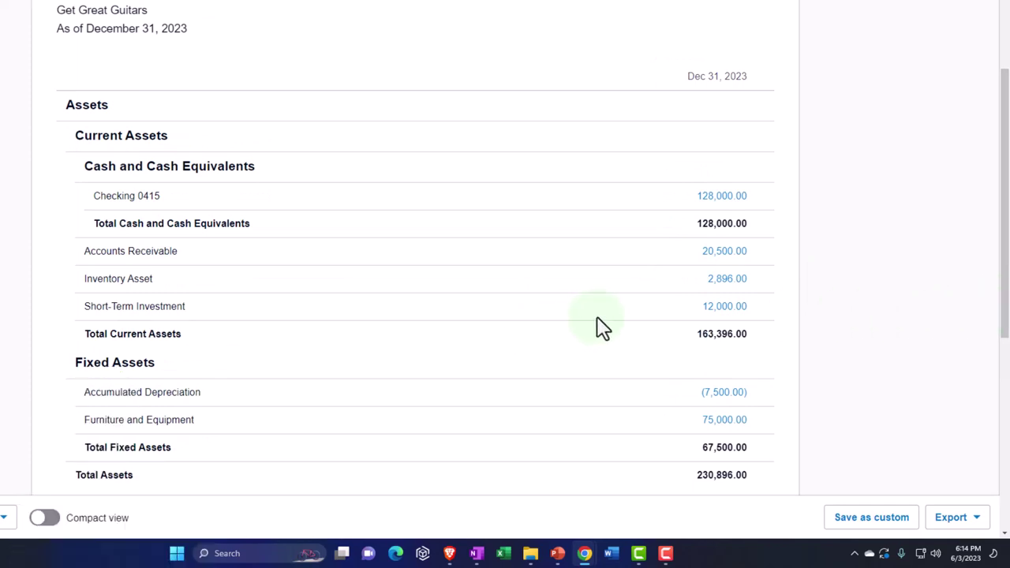
{"action": "scroll", "coordinate": [602, 326], "scroll_direction": "down", "scroll_amount": 1}
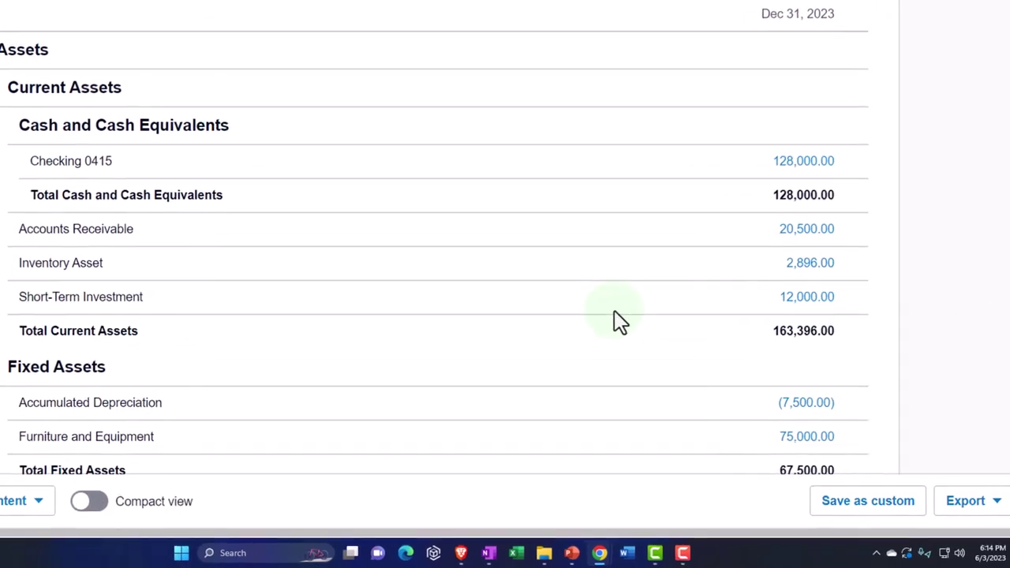
{"action": "scroll", "coordinate": [763, 309], "scroll_direction": "down", "scroll_amount": 1}
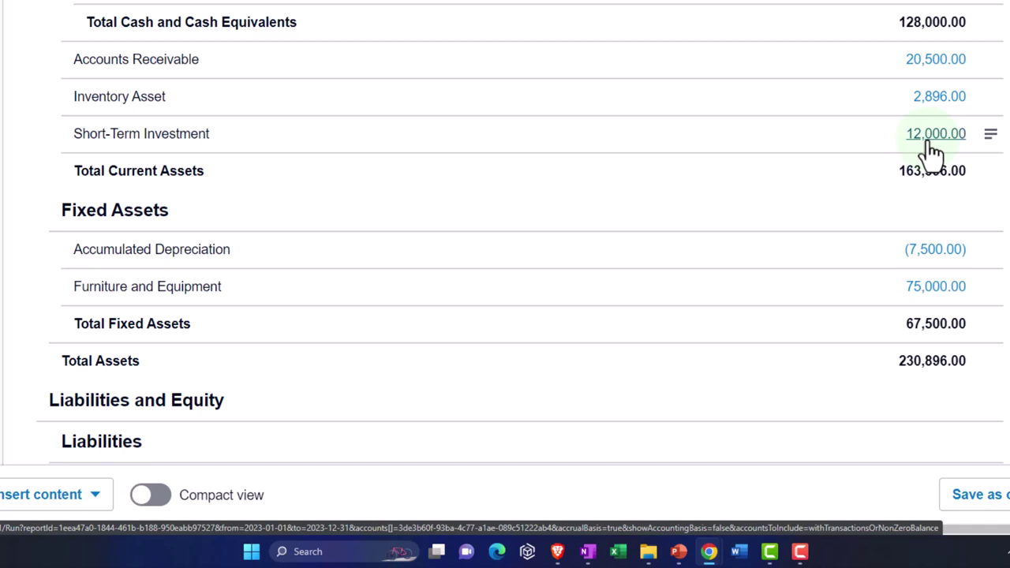
{"action": "scroll", "coordinate": [931, 150], "scroll_direction": "up", "scroll_amount": 2}
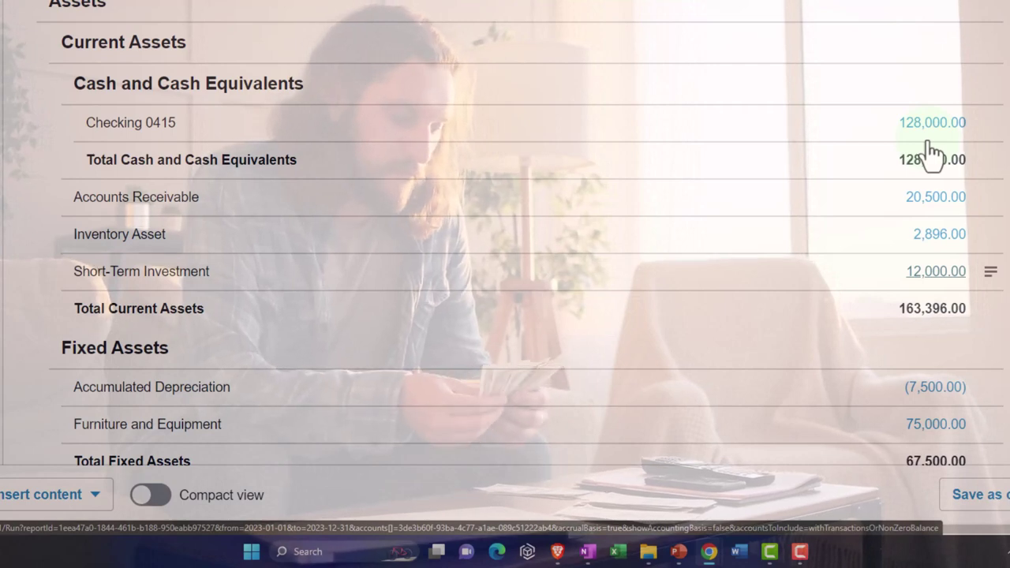
{"action": "scroll", "coordinate": [931, 150], "scroll_direction": "down", "scroll_amount": 1}
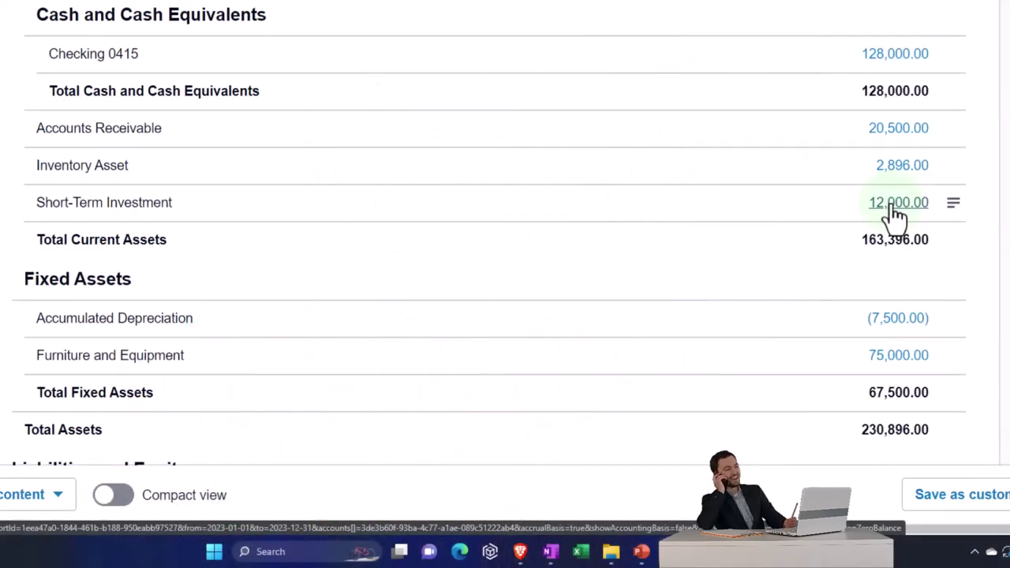
{"action": "scroll", "coordinate": [896, 217], "scroll_direction": "down", "scroll_amount": 1}
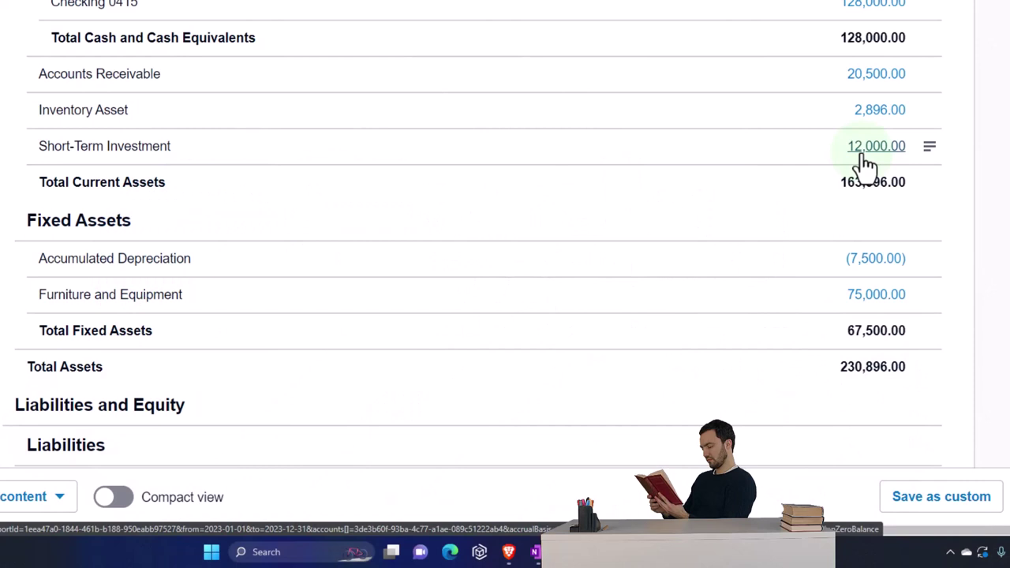
Step: Examine the Balance Sheet from the Short-Term Investment line through total assets to the liabilities and equity sections
{"action": "scroll", "coordinate": [866, 165], "scroll_direction": "up", "scroll_amount": 1}
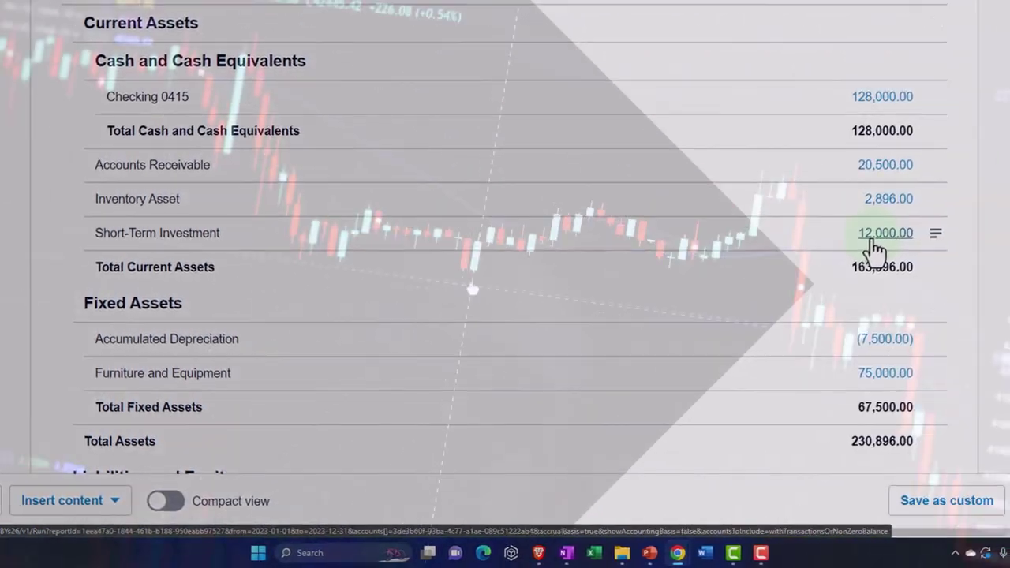
{"action": "scroll", "coordinate": [868, 250], "scroll_direction": "down", "scroll_amount": 1}
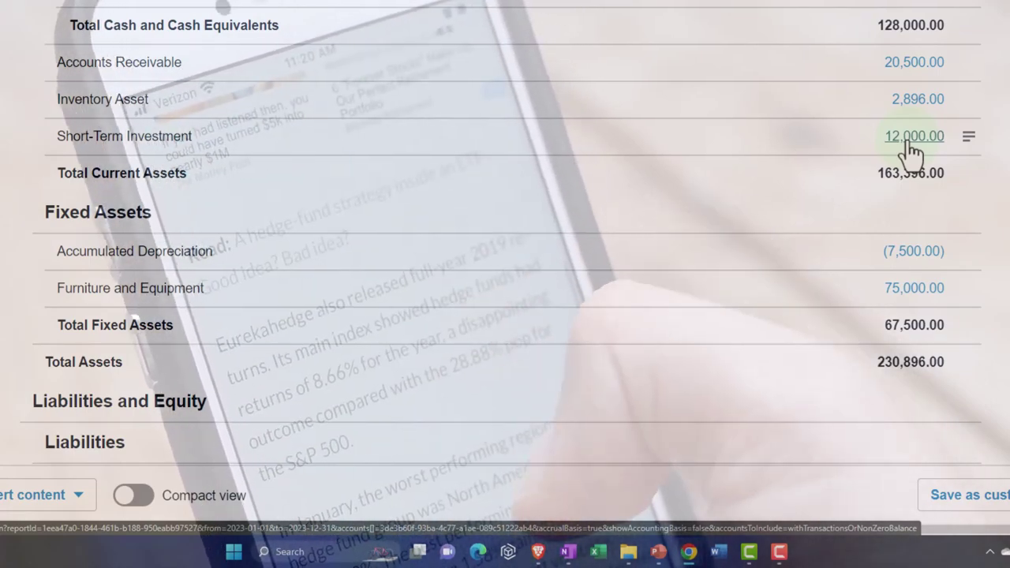
{"action": "scroll", "coordinate": [911, 149], "scroll_direction": "down", "scroll_amount": 5}
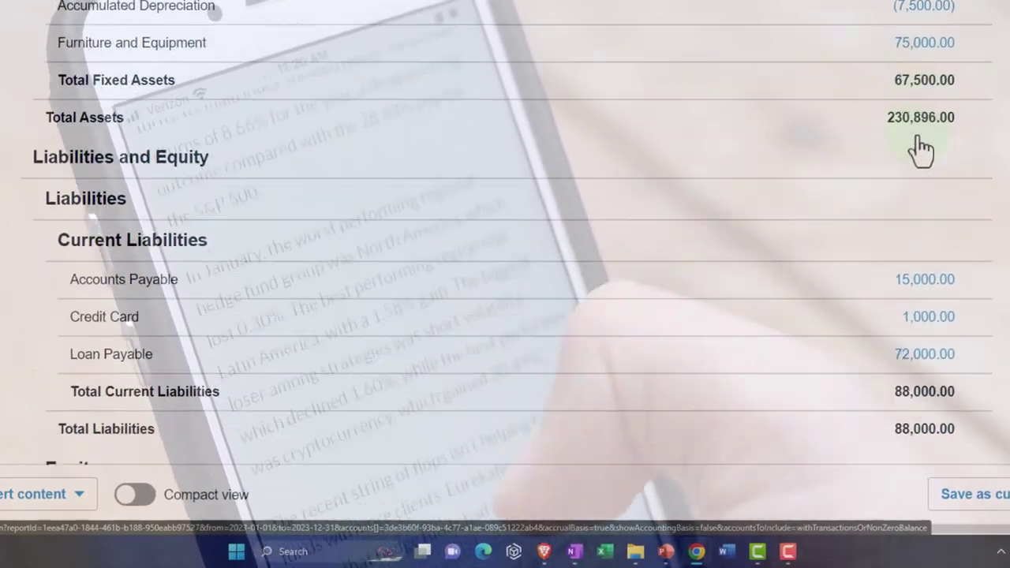
{"action": "scroll", "coordinate": [931, 142], "scroll_direction": "down", "scroll_amount": 1}
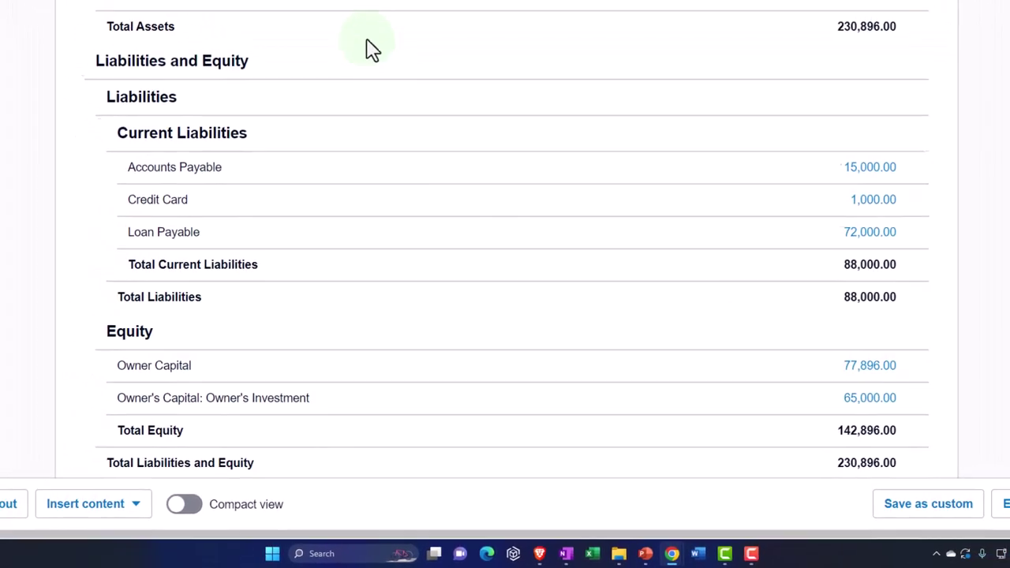
Step: Switch to the 2023 Income Statement and check its gross profit, operating income and net income lines
{"action": "left_click", "coordinate": [404, 9]}
{"action": "scroll", "coordinate": [442, 218], "scroll_direction": "down", "scroll_amount": 1}
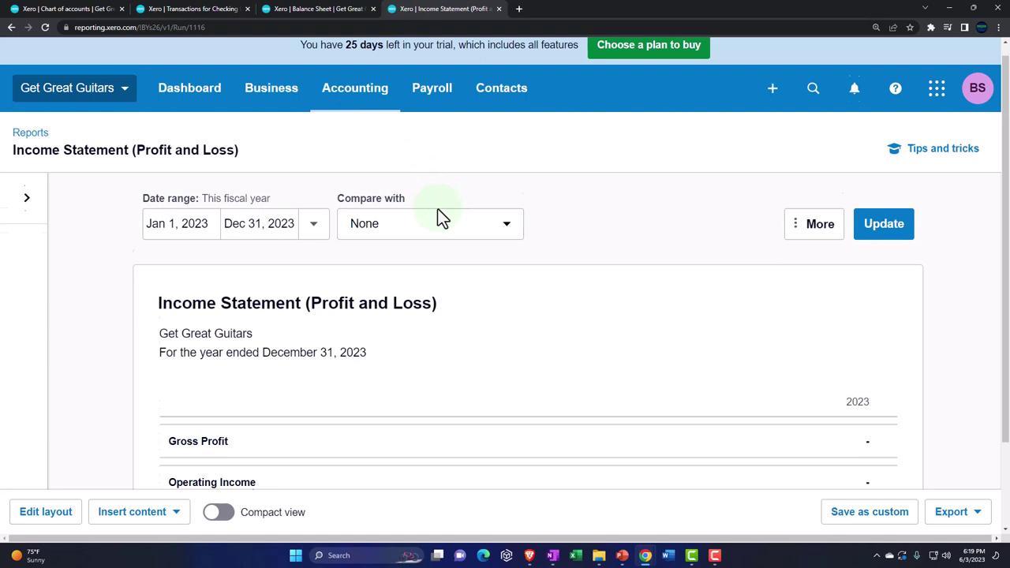
{"action": "scroll", "coordinate": [443, 225], "scroll_direction": "down", "scroll_amount": 1}
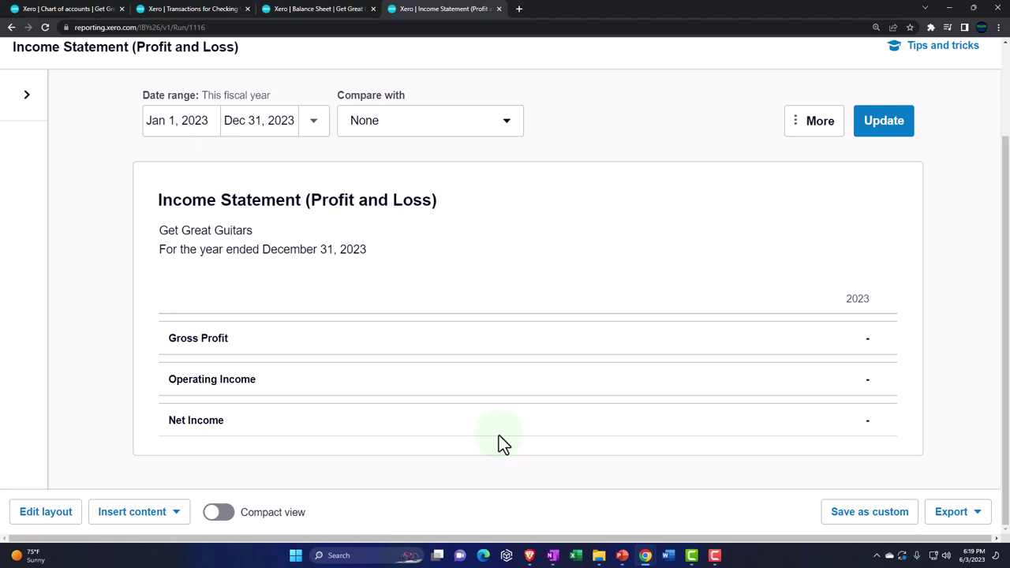
Step: Return to the Balance Sheet and review the assets from total assets up to Checking 0415
{"action": "left_click", "coordinate": [217, 9]}
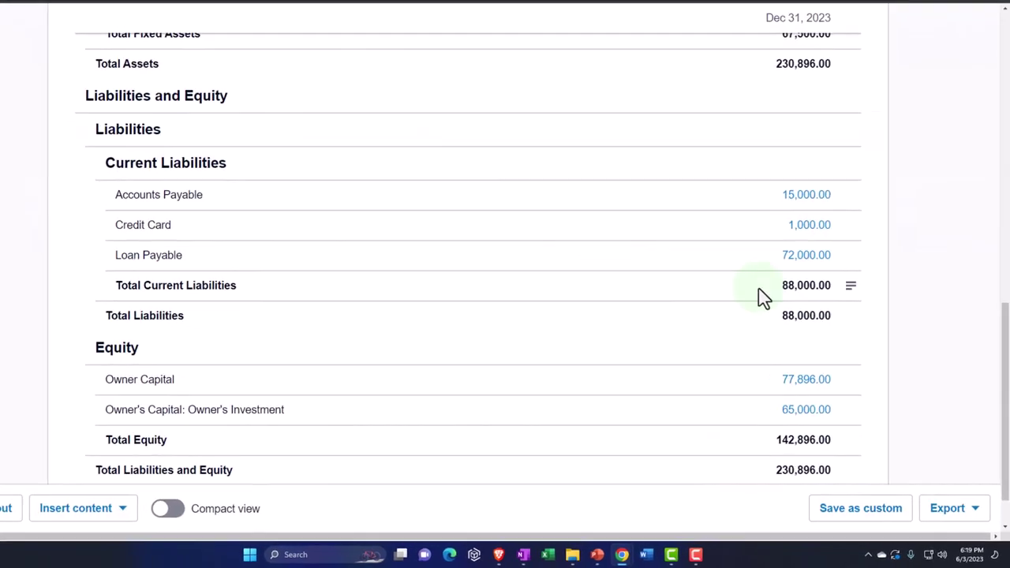
{"action": "scroll", "coordinate": [793, 261], "scroll_direction": "up", "scroll_amount": 3}
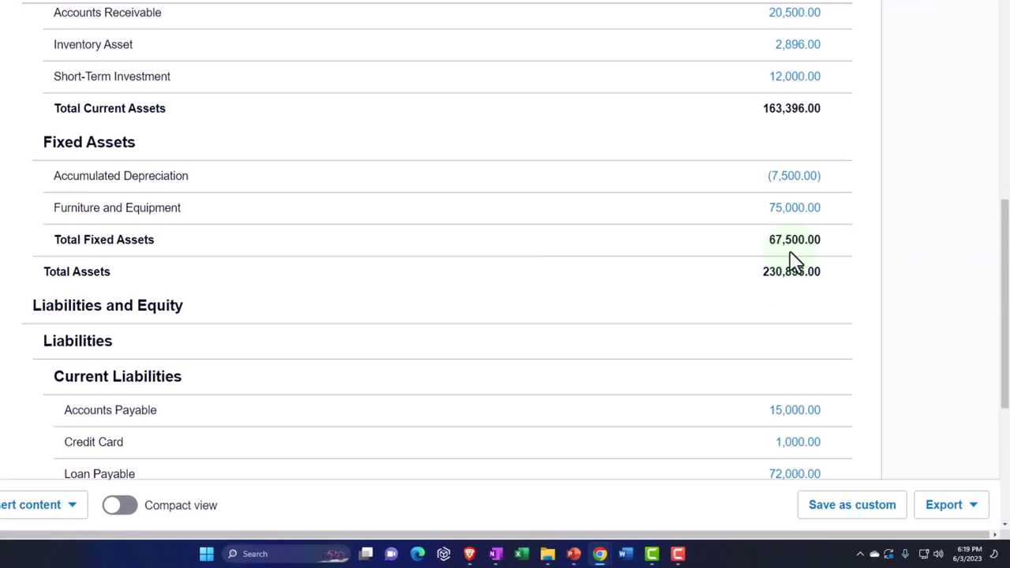
{"action": "scroll", "coordinate": [793, 260], "scroll_direction": "up", "scroll_amount": 2}
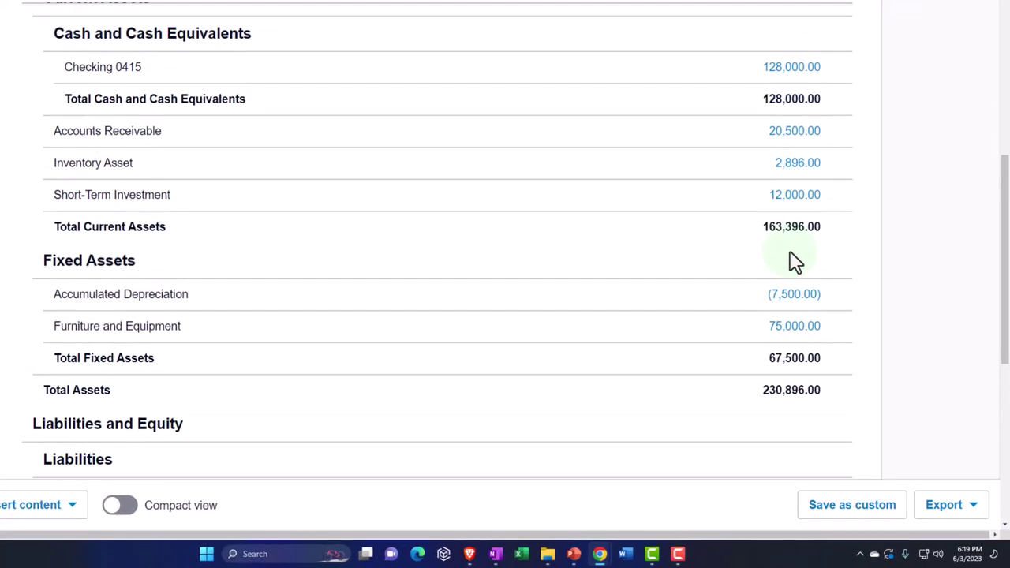
{"action": "scroll", "coordinate": [793, 260], "scroll_direction": "up", "scroll_amount": 1}
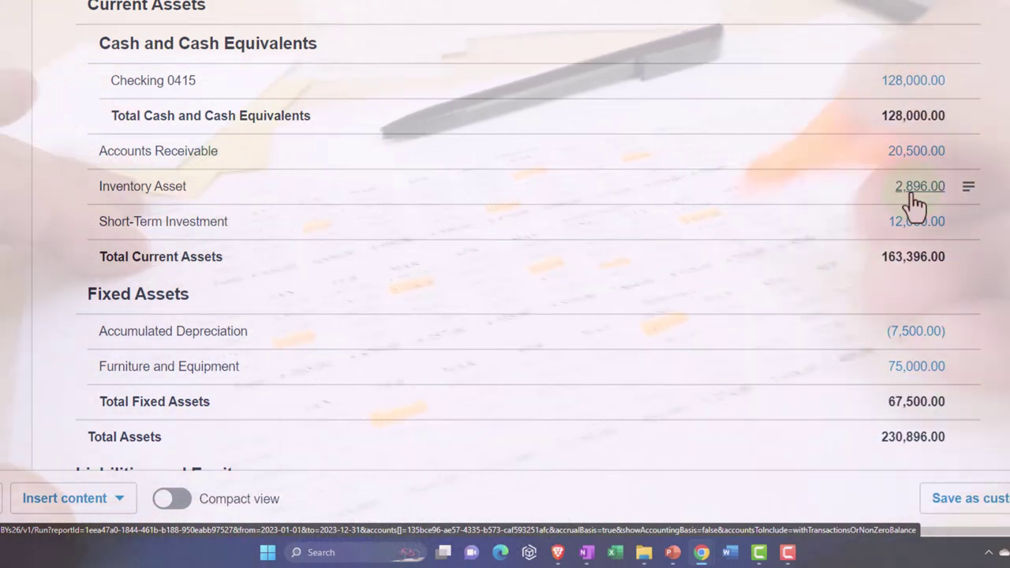
{"action": "scroll", "coordinate": [912, 189], "scroll_direction": "up", "scroll_amount": 1}
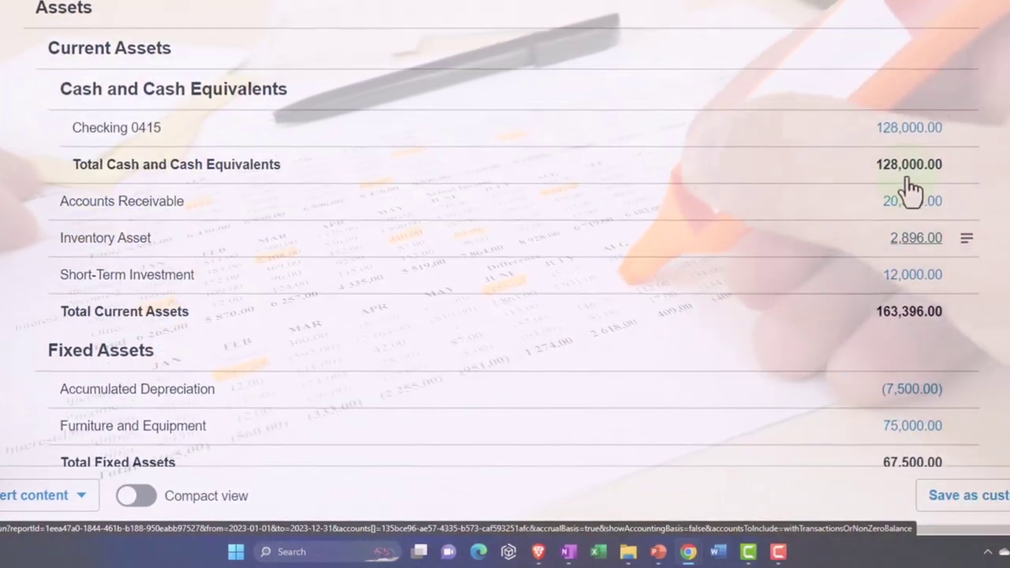
{"action": "mouse_move", "coordinate": [946, 241]}
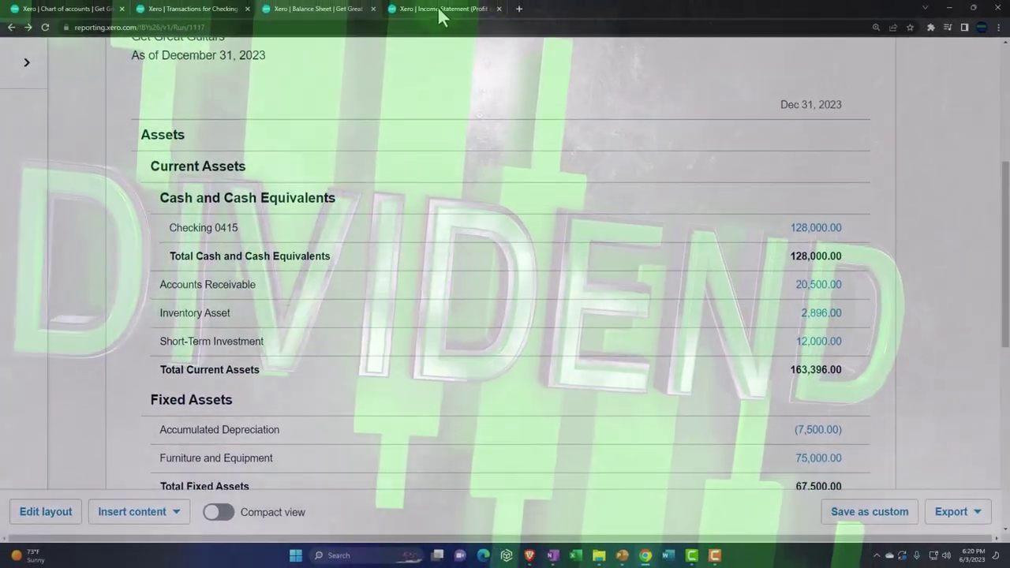
Step: Recheck the Income Statement for investment effects, and go back to the Short-Term Investment line on the Balance Sheet
{"action": "left_click", "coordinate": [439, 9]}
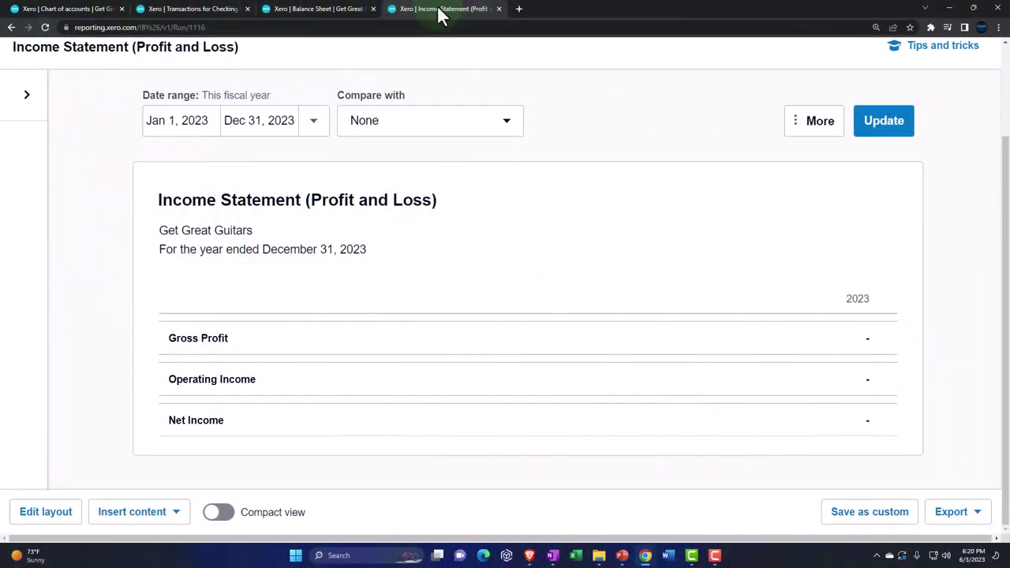
{"action": "left_click", "coordinate": [353, 16]}
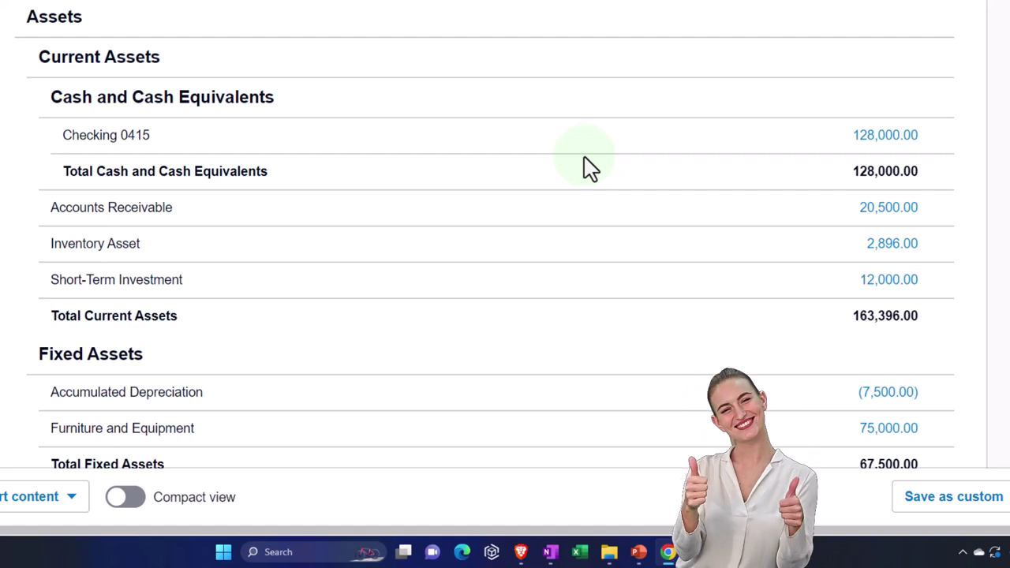
{"action": "scroll", "coordinate": [587, 167], "scroll_direction": "up", "scroll_amount": 2}
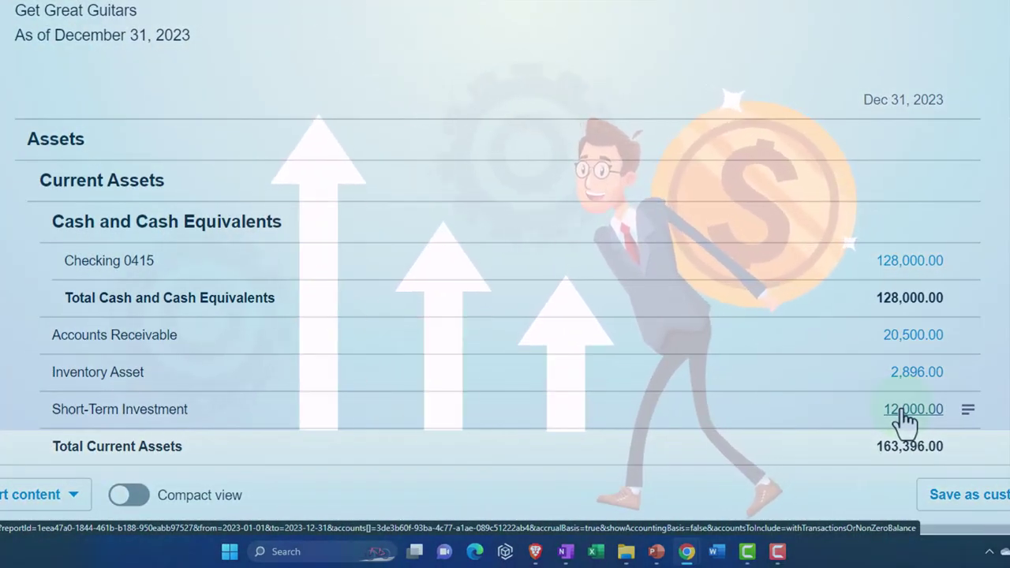
{"action": "scroll", "coordinate": [904, 422], "scroll_direction": "down", "scroll_amount": 1}
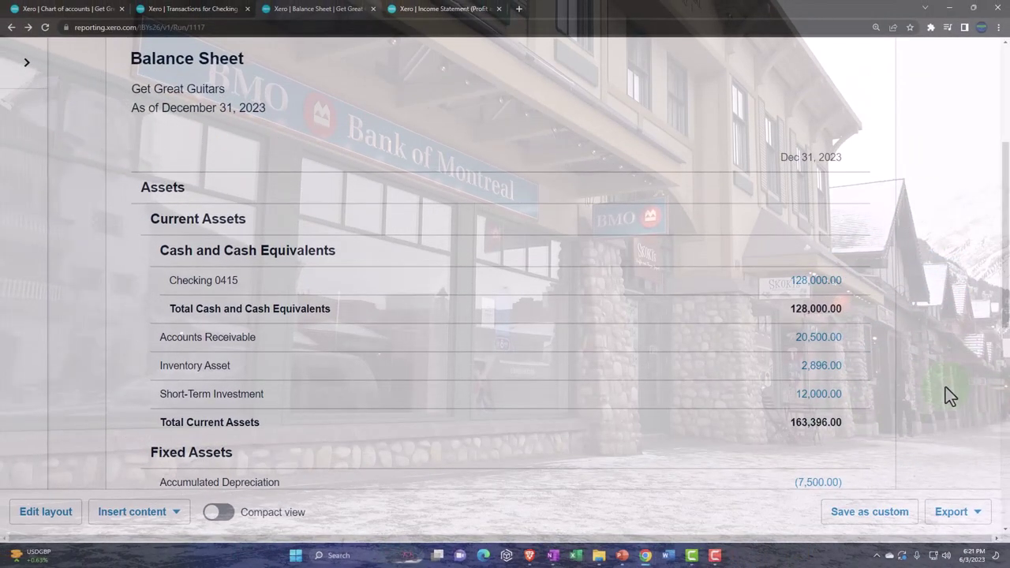
{"action": "scroll", "coordinate": [946, 387], "scroll_direction": "down", "scroll_amount": 1}
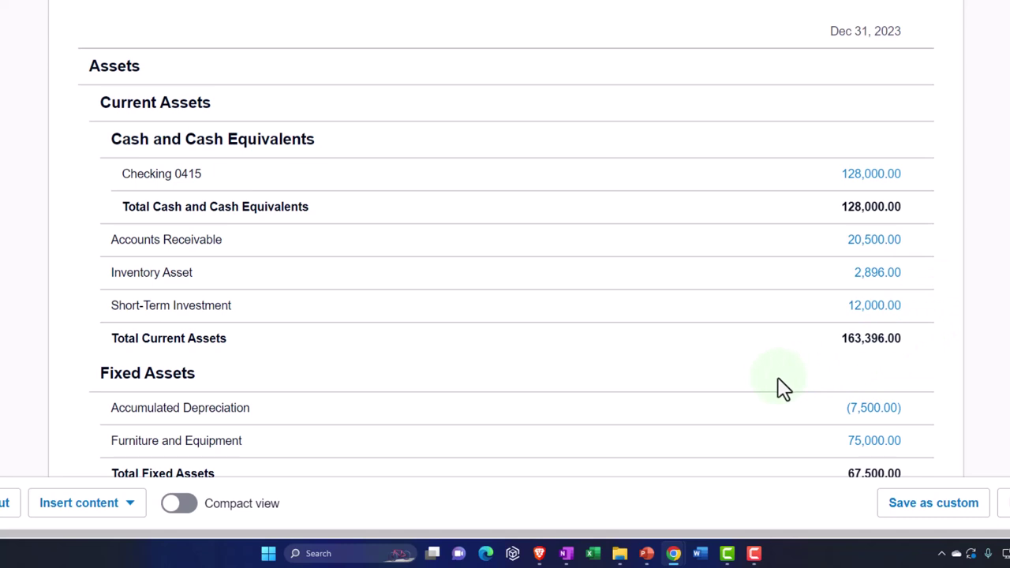
{"action": "scroll", "coordinate": [778, 388], "scroll_direction": "up", "scroll_amount": 1}
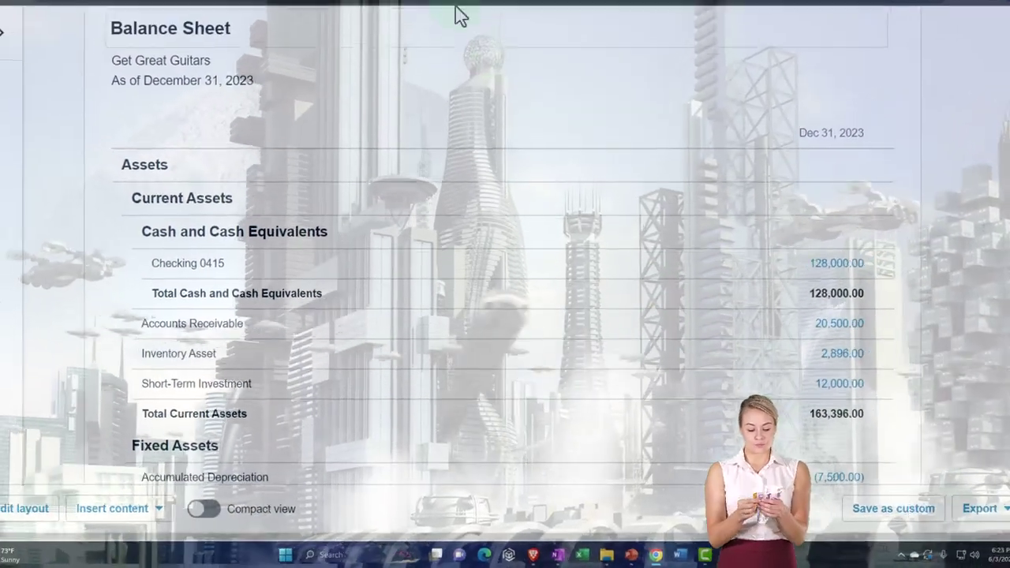
Step: Replace the Income Statement with the current version of the Trial Balance, found by searching the reports for "tri"
{"action": "left_click", "coordinate": [439, 7]}
{"action": "scroll", "coordinate": [442, 243], "scroll_direction": "up", "scroll_amount": 2}
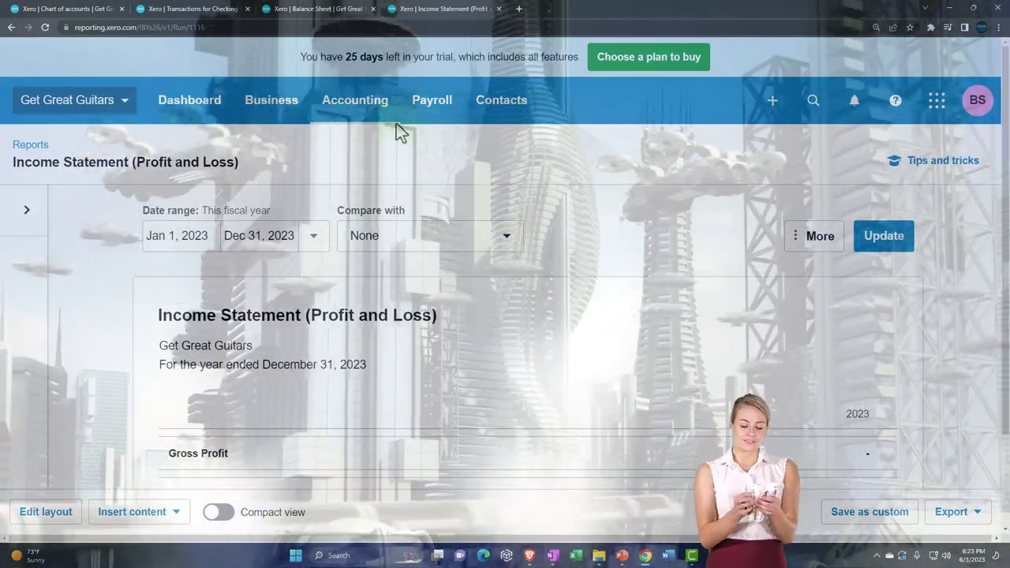
{"action": "left_click", "coordinate": [359, 110]}
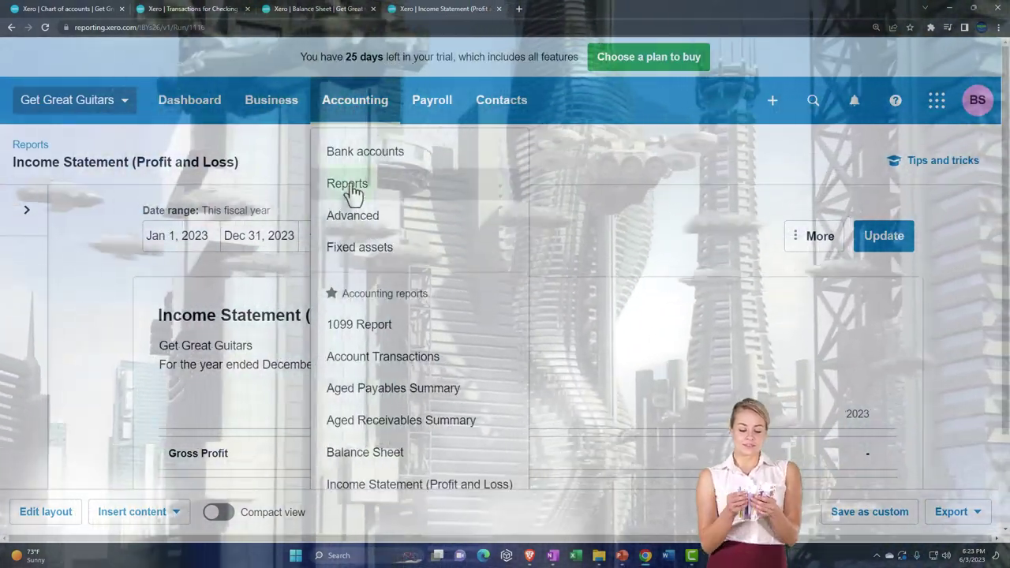
{"action": "left_click", "coordinate": [351, 186]}
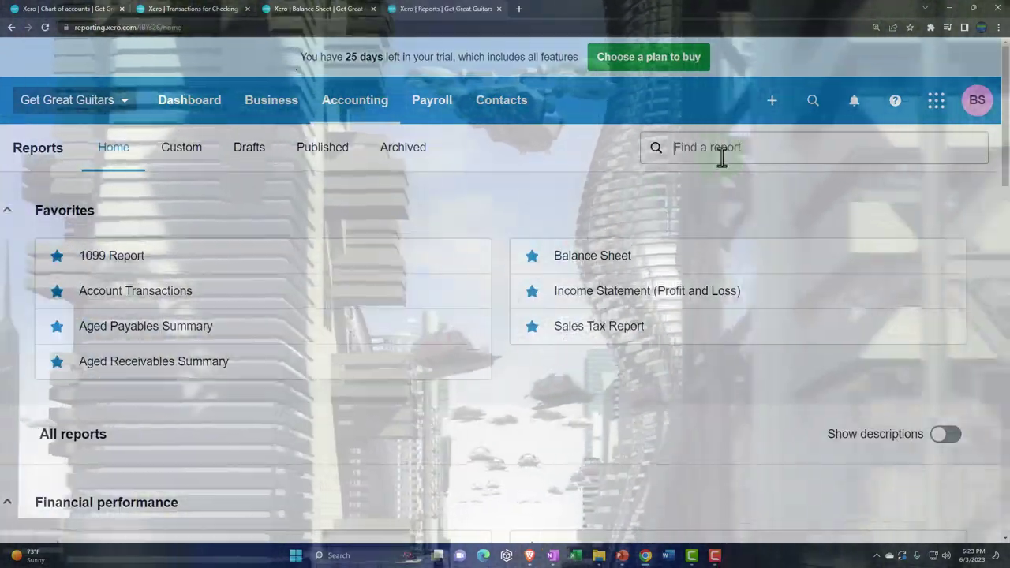
{"action": "left_click", "coordinate": [722, 156]}
{"action": "type", "text": "tri"}
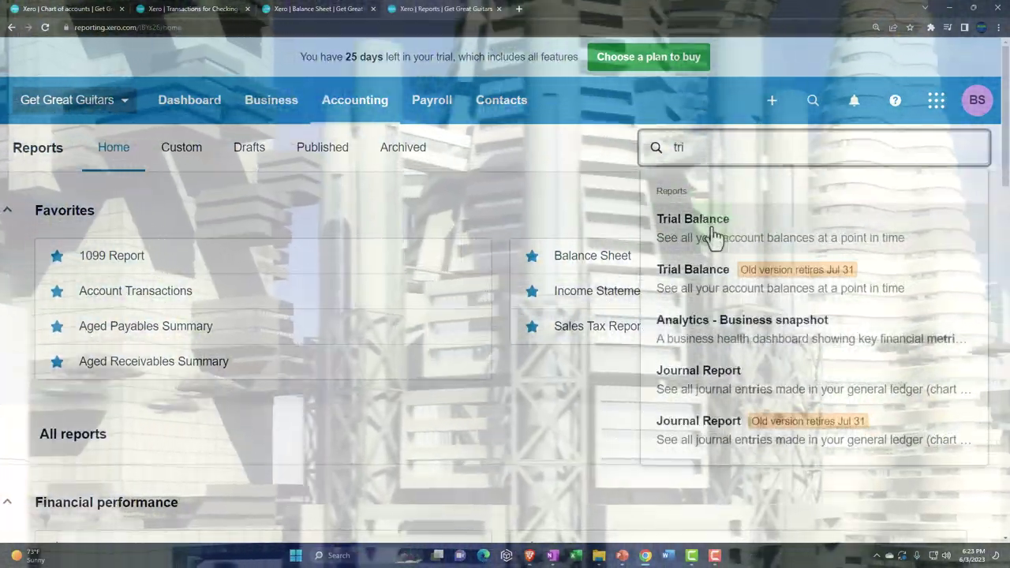
{"action": "left_click", "coordinate": [714, 234]}
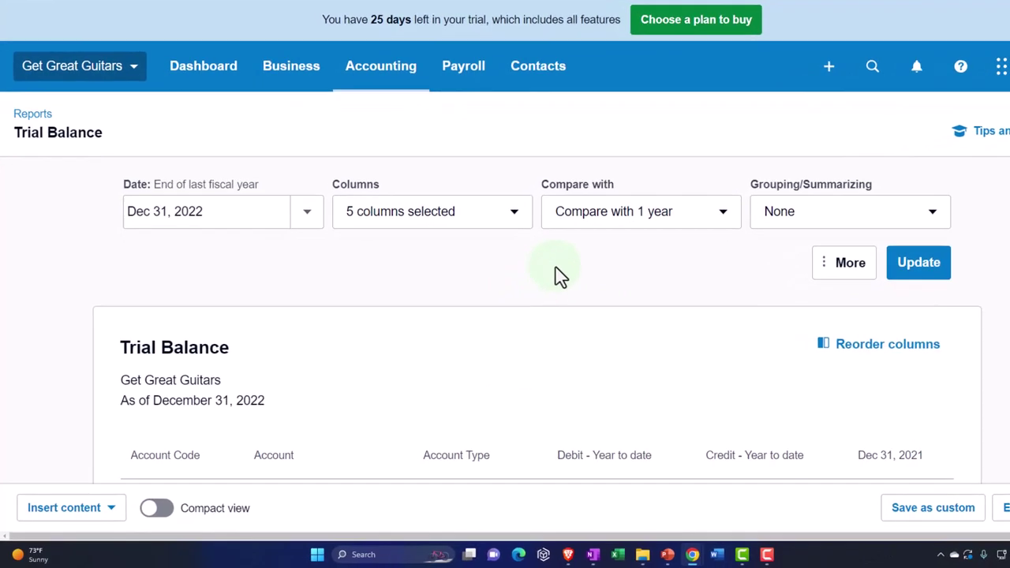
Step: Set the Trial Balance to the custom date Dec 31, 2023, update the report, and review its account balances
{"action": "scroll", "coordinate": [527, 268], "scroll_direction": "down", "scroll_amount": 1}
{"action": "left_click", "coordinate": [317, 151]}
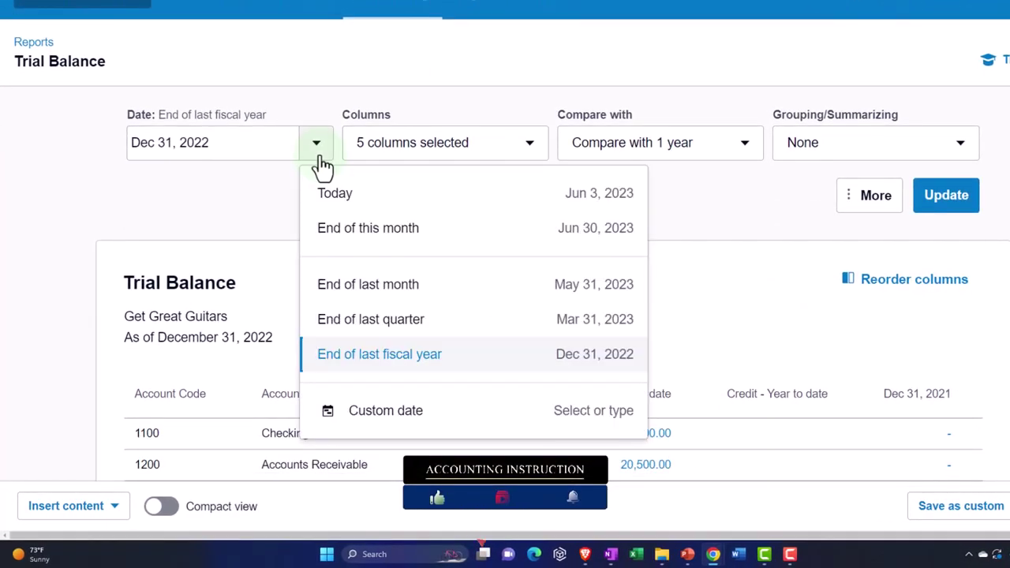
{"action": "left_click", "coordinate": [406, 415]}
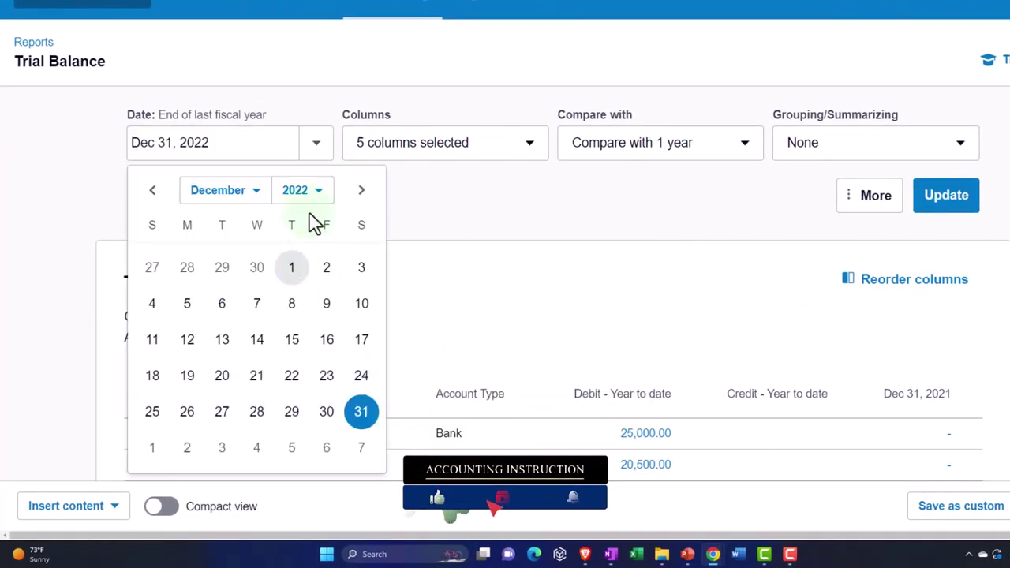
{"action": "left_click", "coordinate": [314, 197]}
{"action": "left_click", "coordinate": [300, 371]}
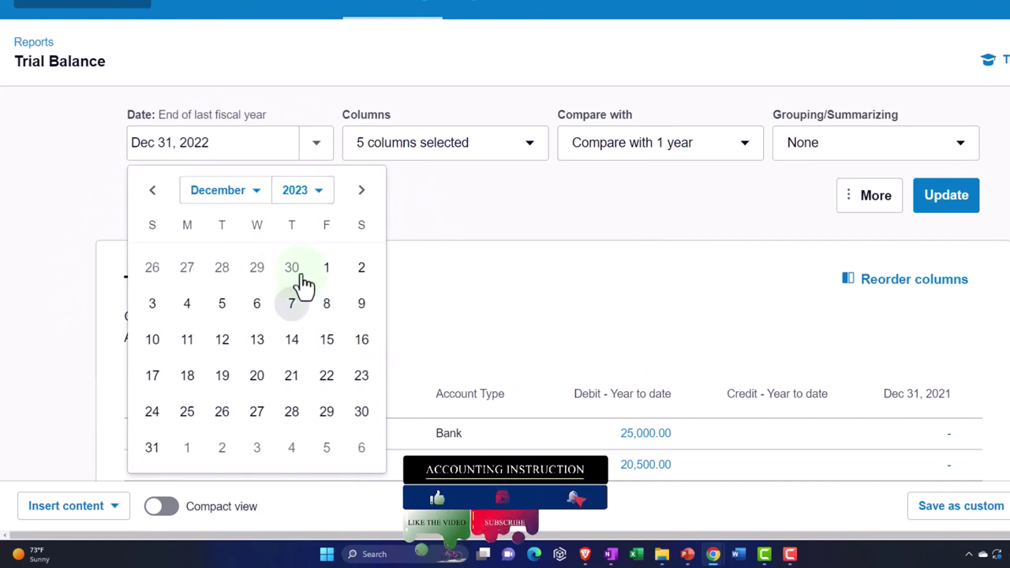
{"action": "left_click", "coordinate": [154, 451]}
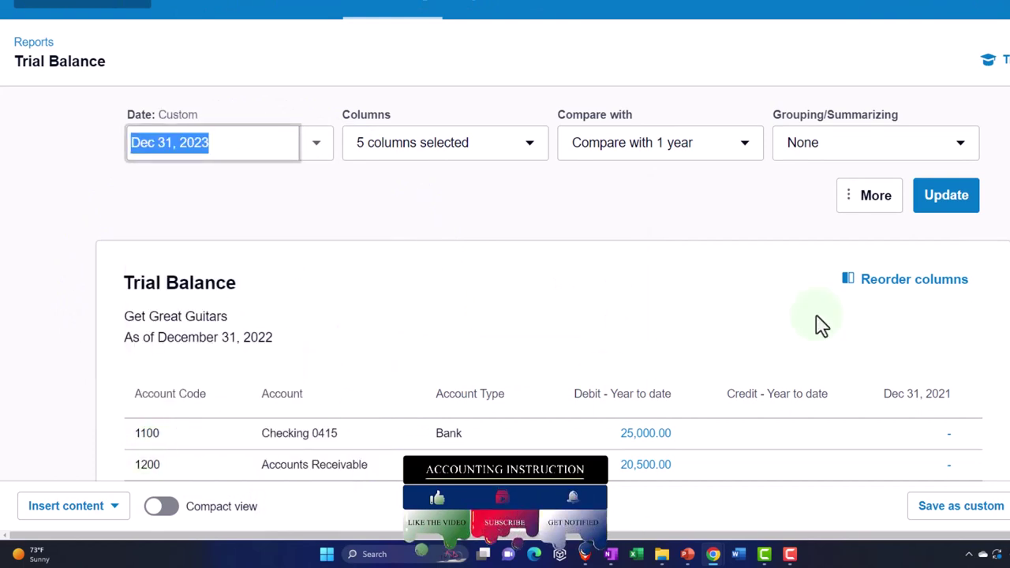
{"action": "left_click", "coordinate": [943, 199]}
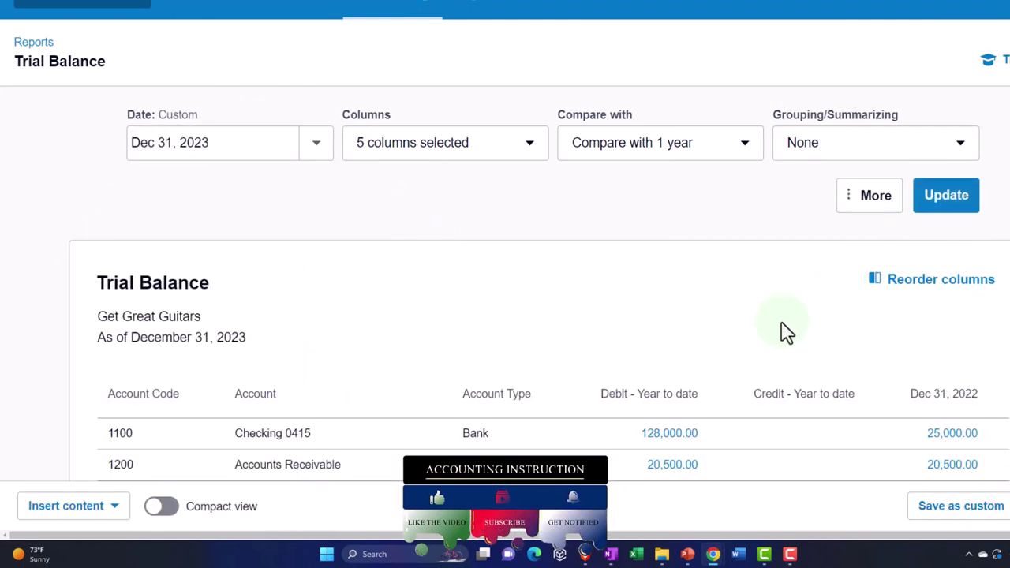
{"action": "scroll", "coordinate": [782, 331], "scroll_direction": "down", "scroll_amount": 3}
{"action": "scroll", "coordinate": [782, 332], "scroll_direction": "down", "scroll_amount": 1}
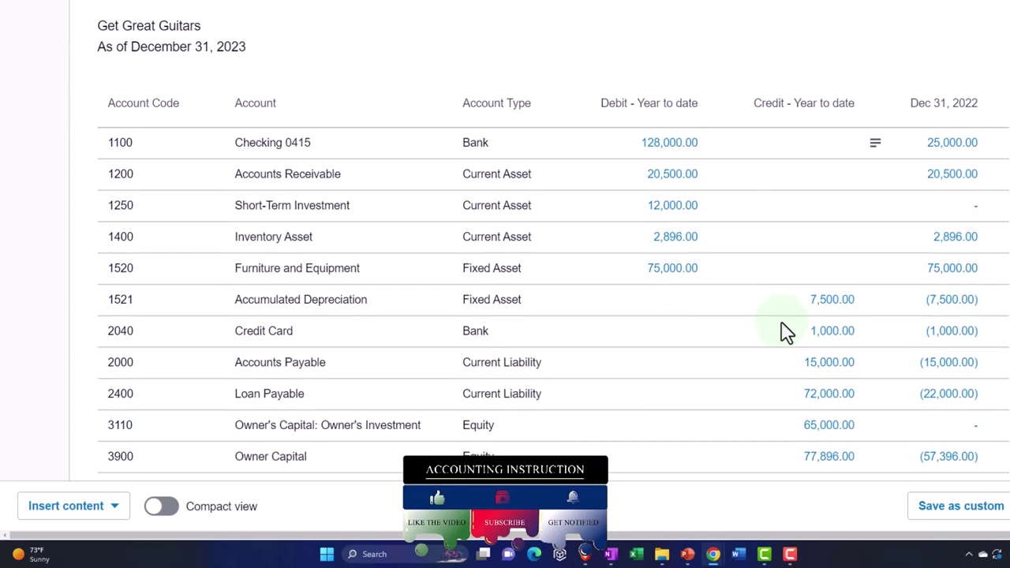